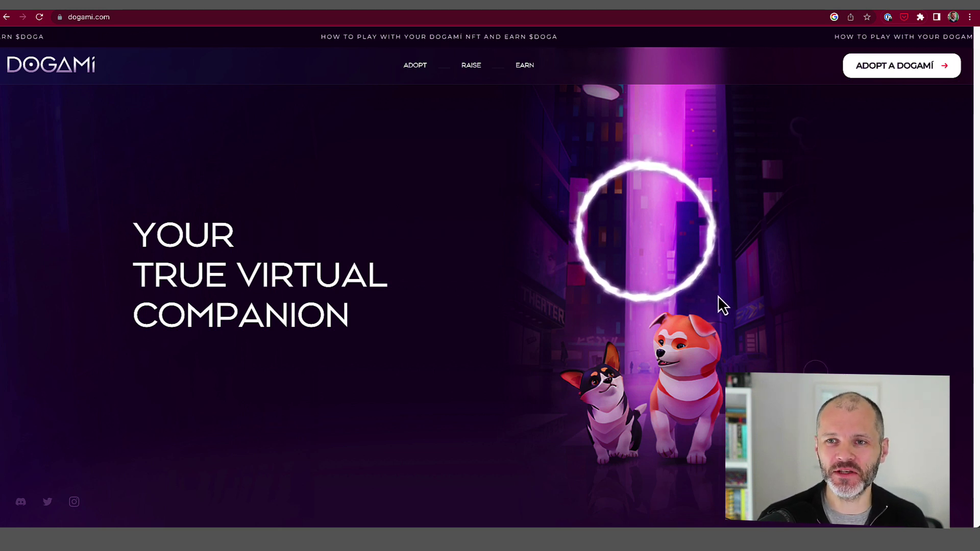
pyautogui.scroll(-5, 383, 329)
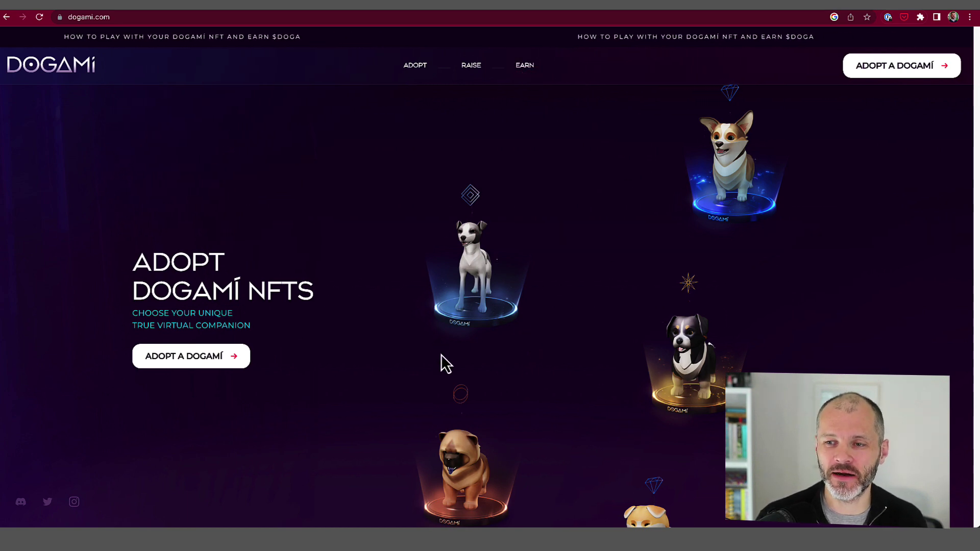
pyautogui.scroll(-1, 445, 363)
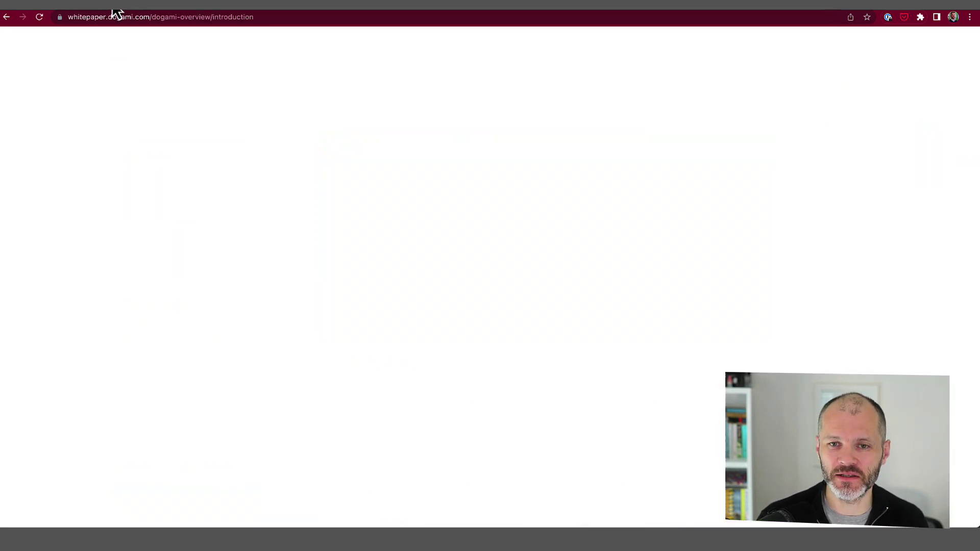
pyautogui.scroll(-2, 482, 437)
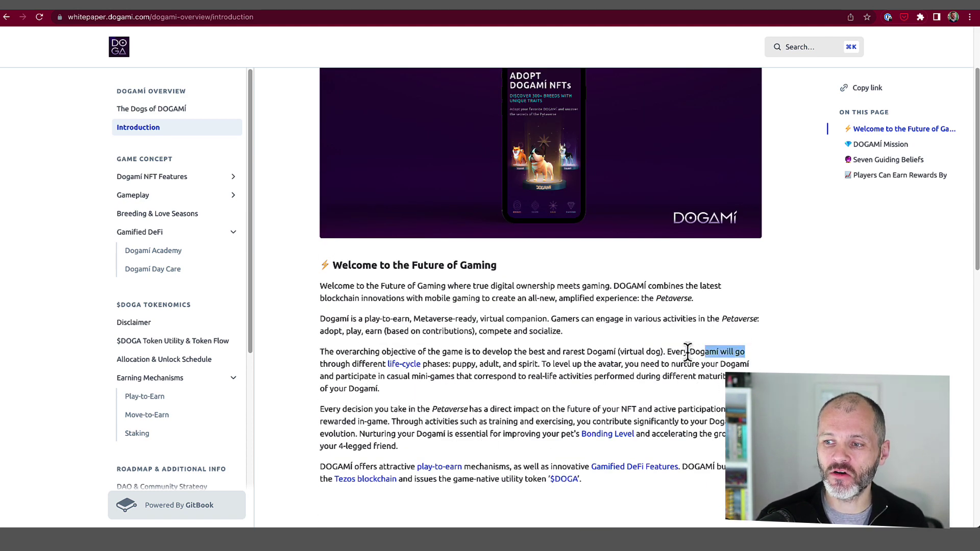
# Highlight the Dogami life-cycle phases passage and the play-to-earn sentence in the Introduction.
pyautogui.moveTo(340, 363); pyautogui.dragTo(422, 366)
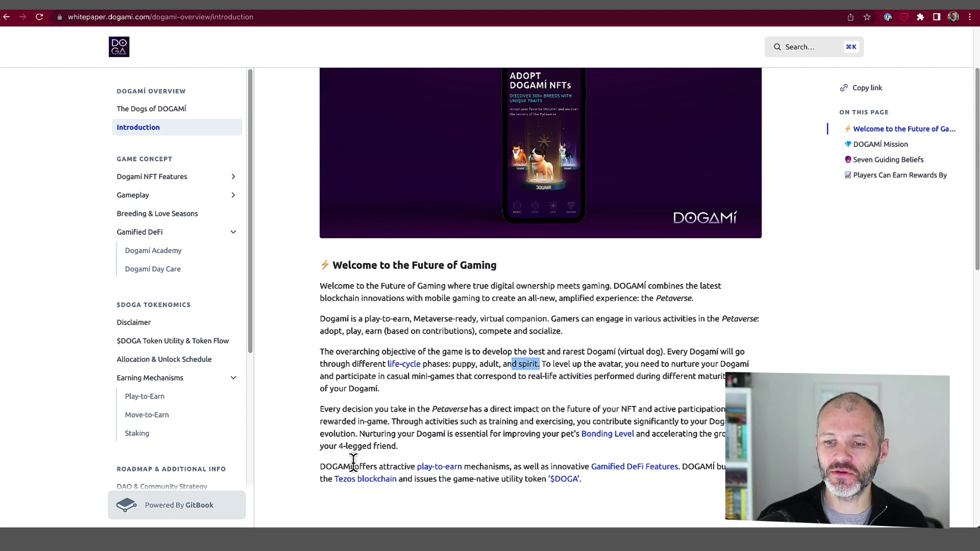
pyautogui.moveTo(352, 466); pyautogui.dragTo(484, 467)
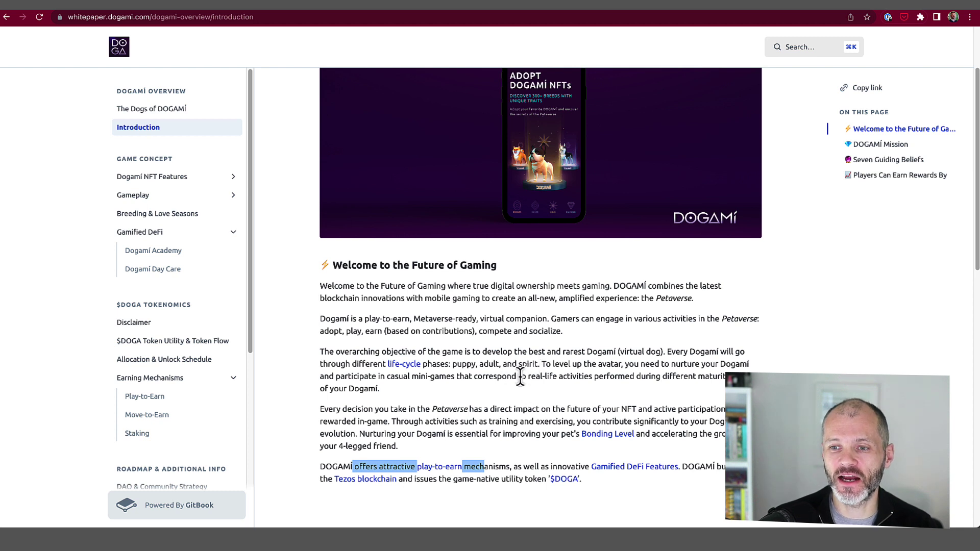
pyautogui.scroll(-1, 520, 374)
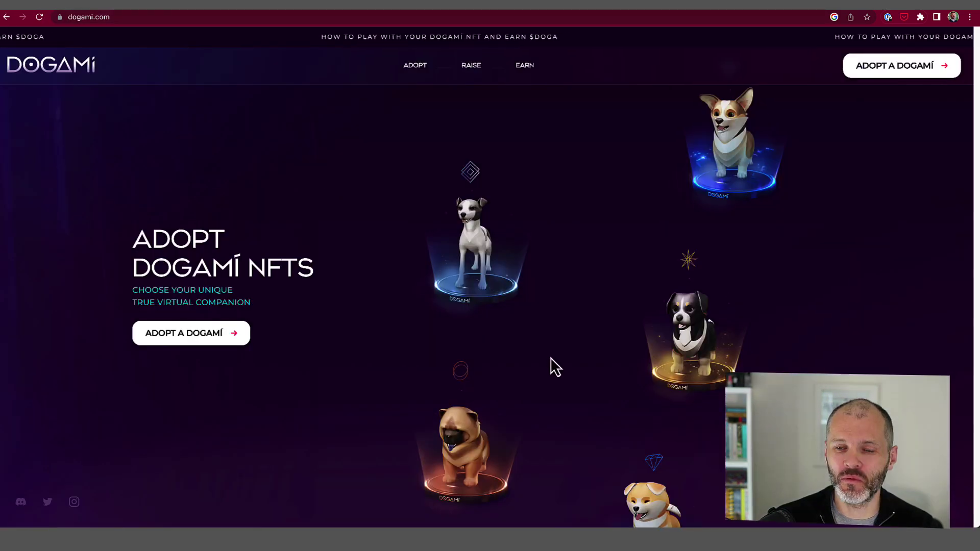
pyautogui.scroll(-5, 550, 357)
pyautogui.scroll(-10, 554, 342)
pyautogui.scroll(-4, 553, 342)
pyautogui.scroll(-3, 553, 338)
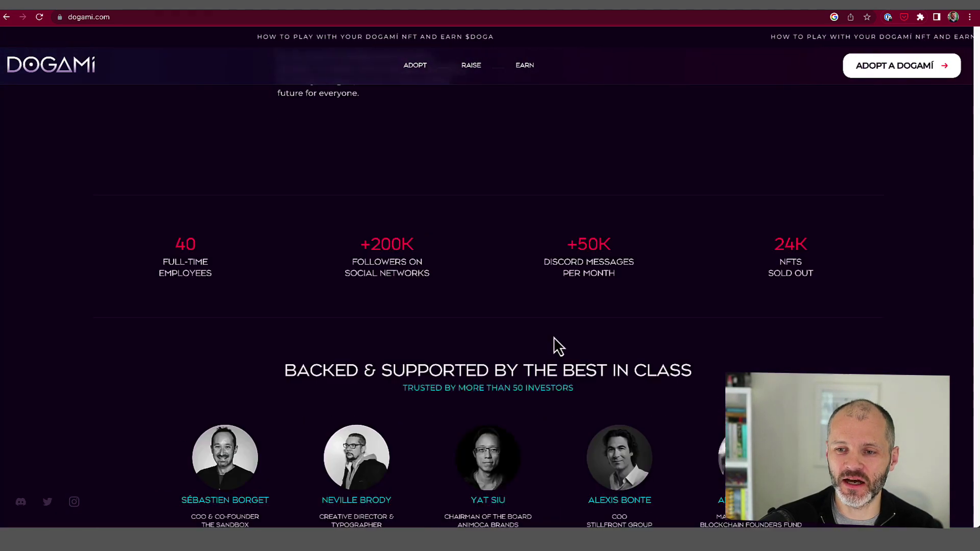
pyautogui.scroll(-3, 543, 343)
pyautogui.scroll(2, 542, 337)
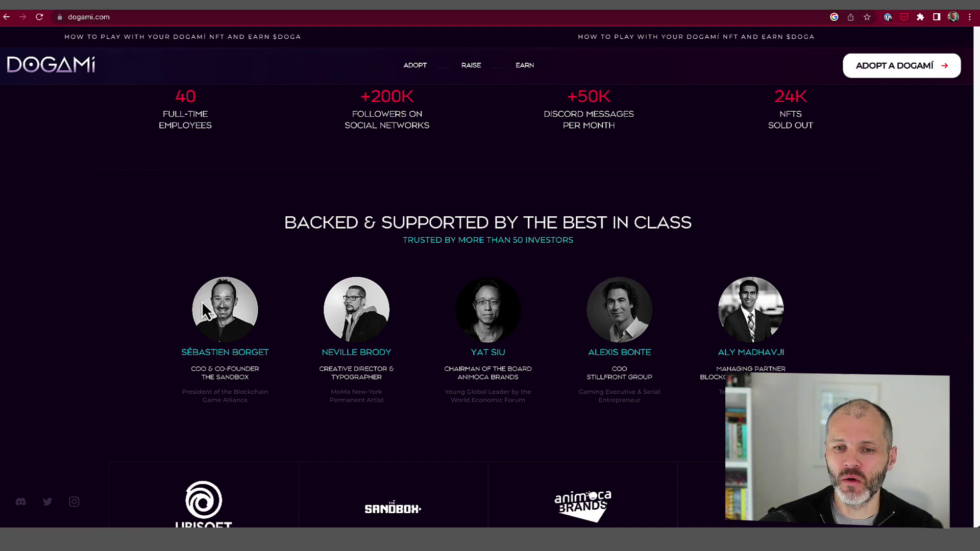
pyautogui.moveTo(165, 378); pyautogui.dragTo(244, 382)
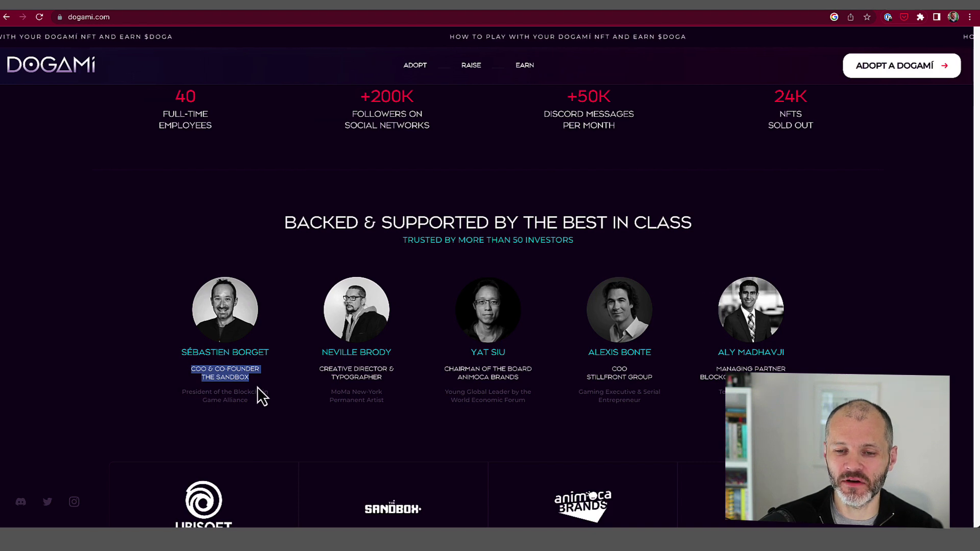
pyautogui.scroll(-1, 257, 387)
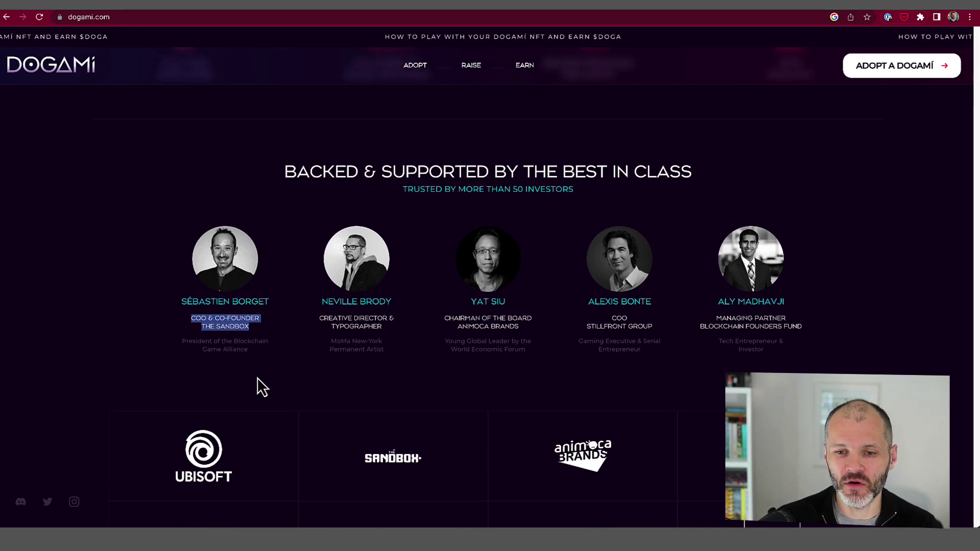
pyautogui.scroll(-1, 258, 380)
pyautogui.scroll(-3, 192, 429)
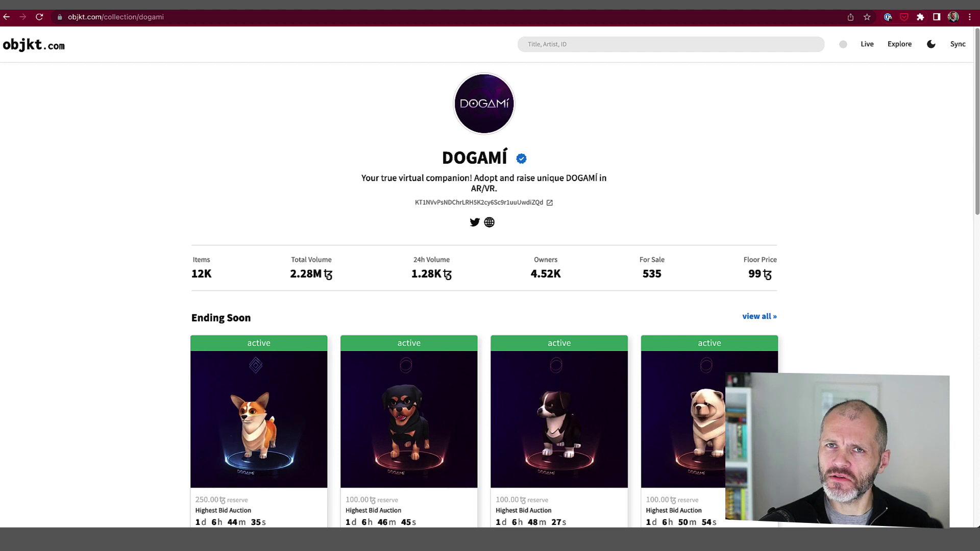
pyautogui.scroll(-1, 678, 417)
pyautogui.scroll(-1, 678, 417)
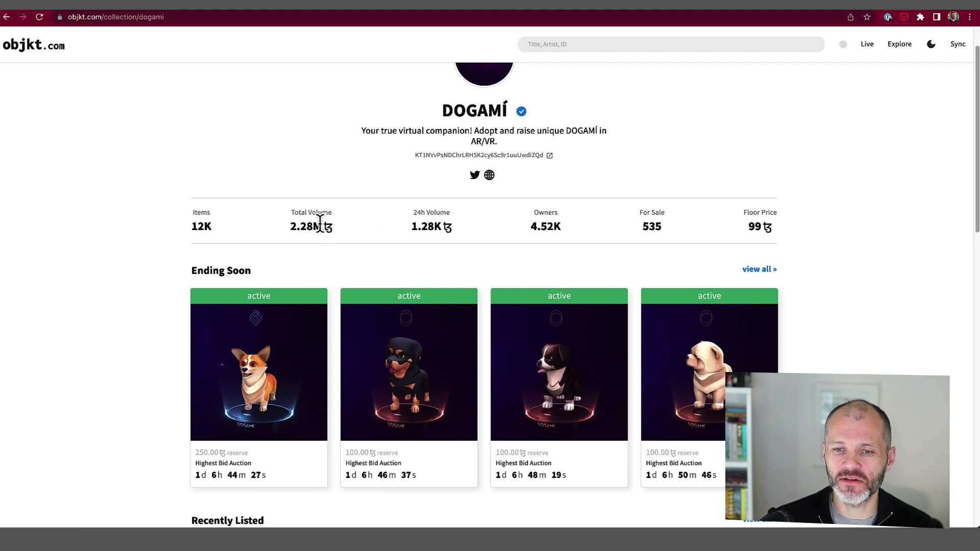
pyautogui.scroll(-3, 260, 389)
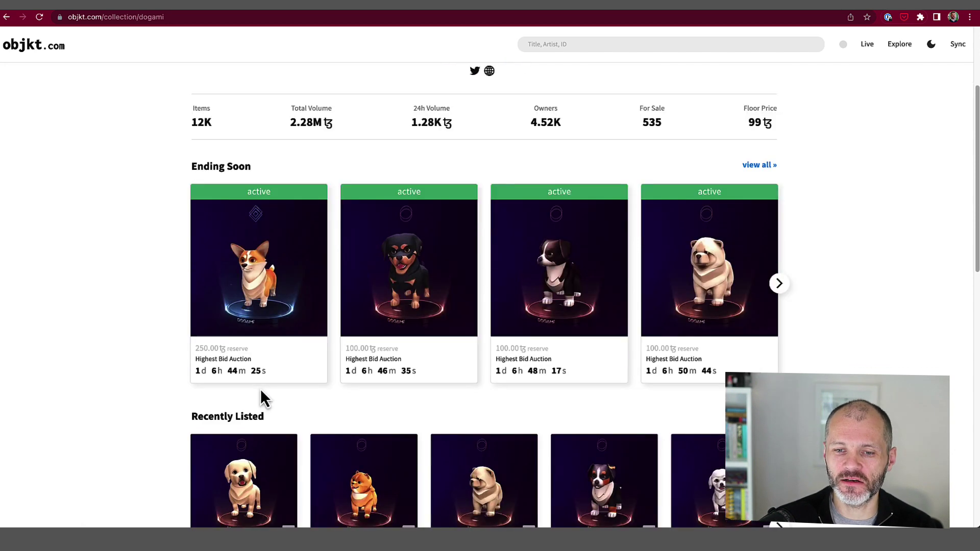
pyautogui.scroll(-3, 260, 398)
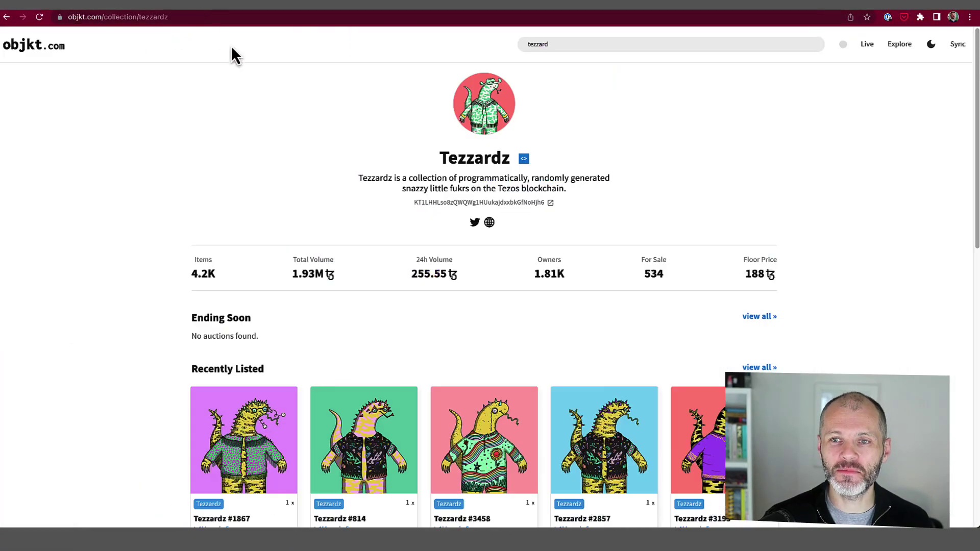
pyautogui.scroll(-2, 355, 315)
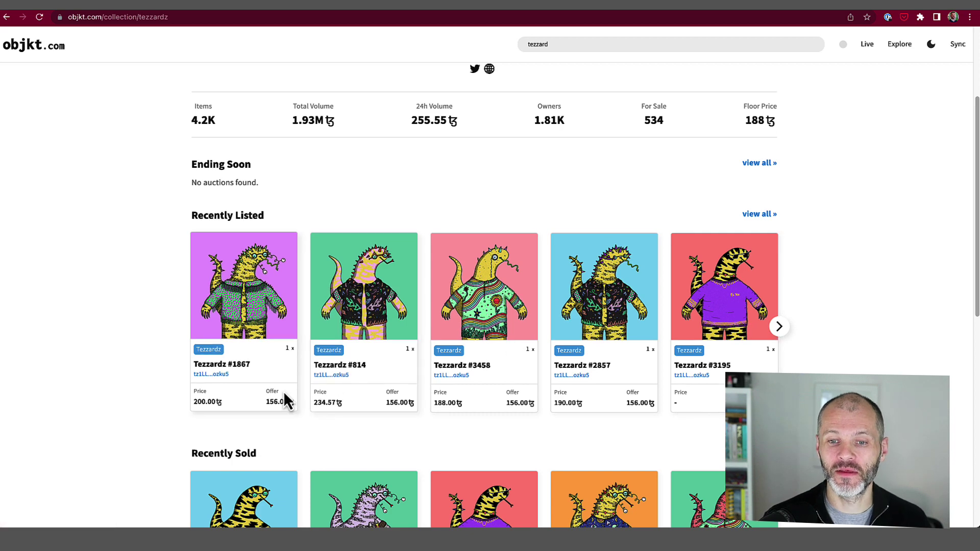
pyautogui.scroll(2, 393, 314)
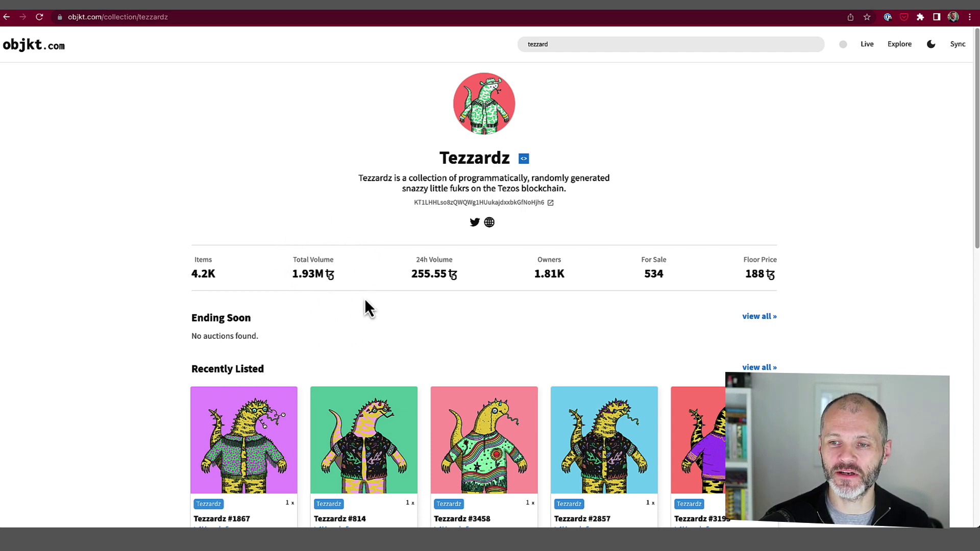
pyautogui.scroll(-1, 344, 307)
pyautogui.scroll(-2, 295, 371)
pyautogui.scroll(-1, 294, 371)
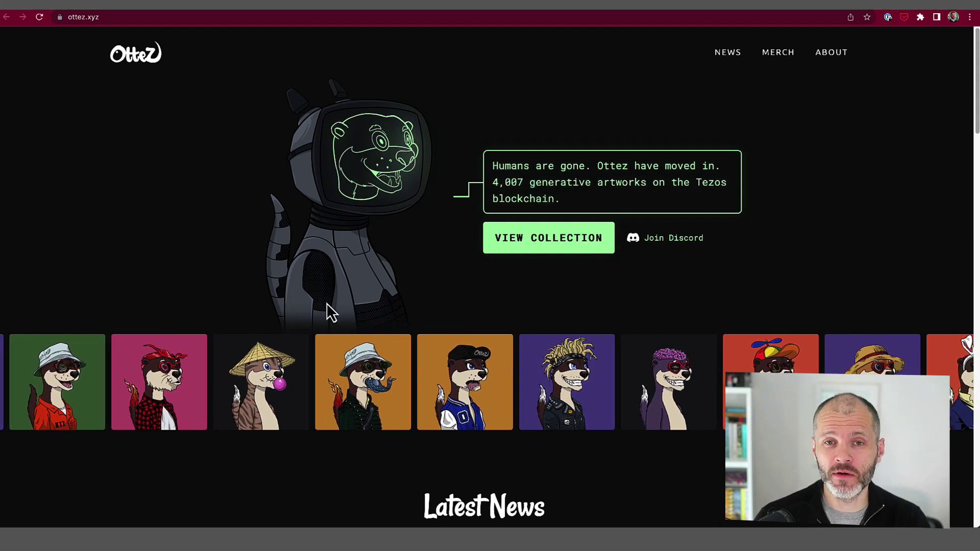
pyautogui.scroll(-1, 490, 298)
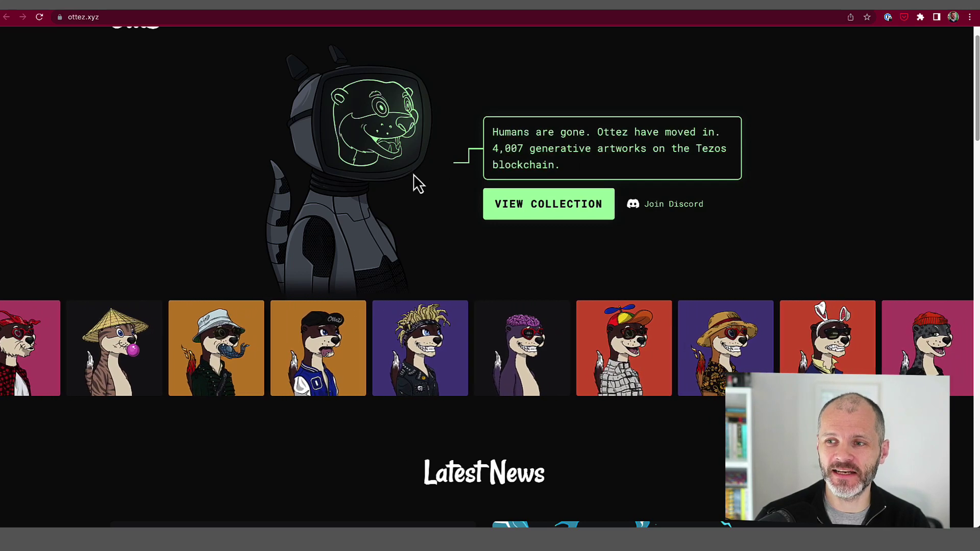
pyautogui.scroll(-3, 352, 350)
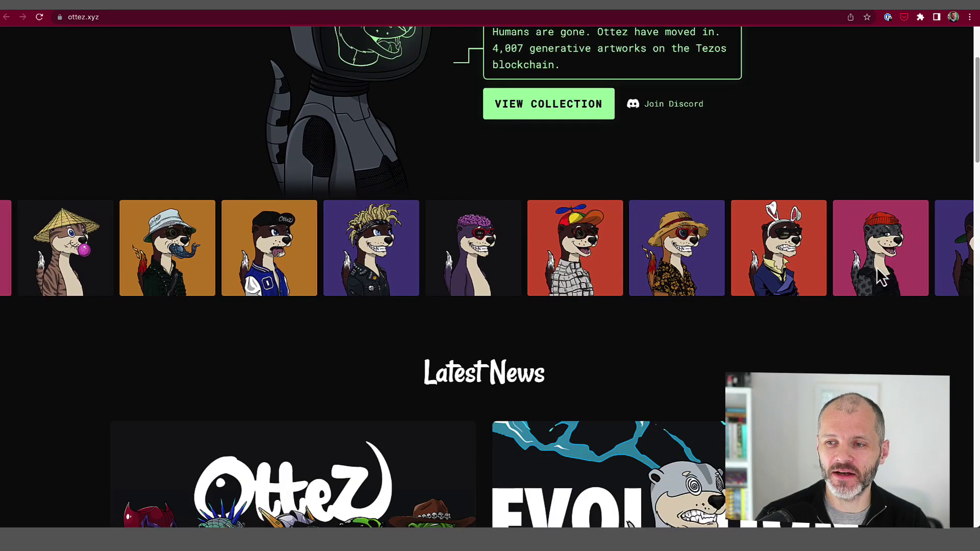
pyautogui.scroll(-1, 406, 356)
pyautogui.scroll(-3, 406, 355)
pyautogui.scroll(-2, 404, 360)
pyautogui.scroll(1, 405, 361)
pyautogui.scroll(2, 404, 363)
pyautogui.scroll(3, 403, 362)
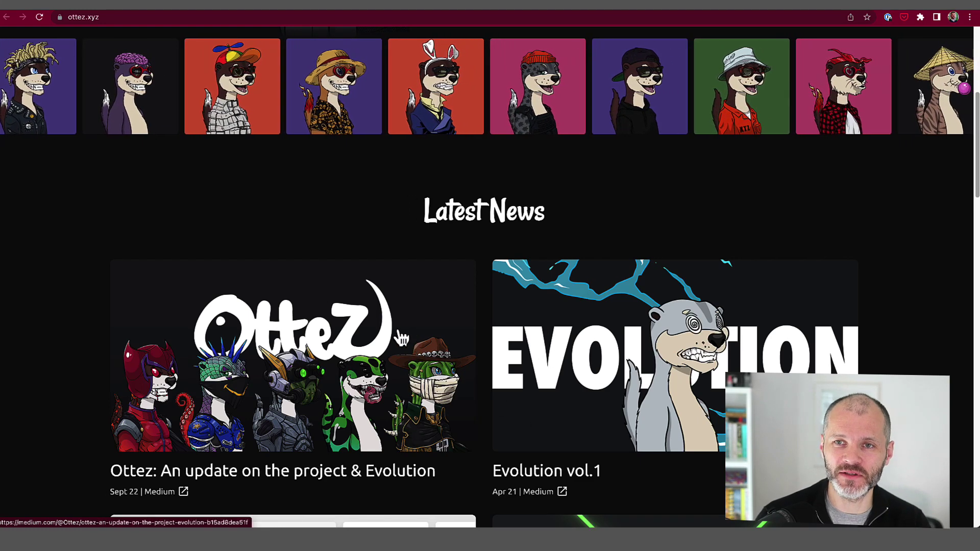
# Switch to the objkt.com Ottez collection tab showing 4.01K items and a 46.9 floor.
pyautogui.click(337, 9)
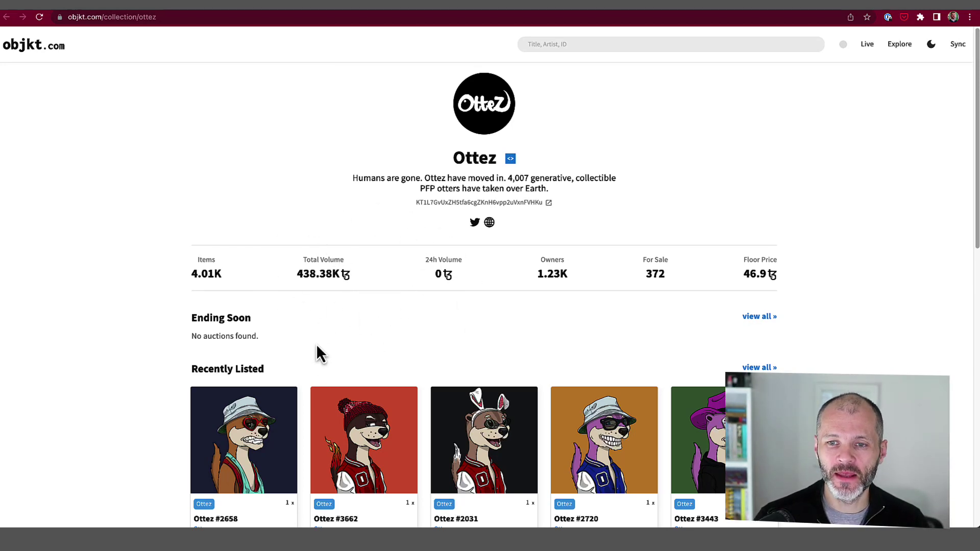
pyautogui.scroll(-1, 338, 329)
pyautogui.scroll(-3, 192, 495)
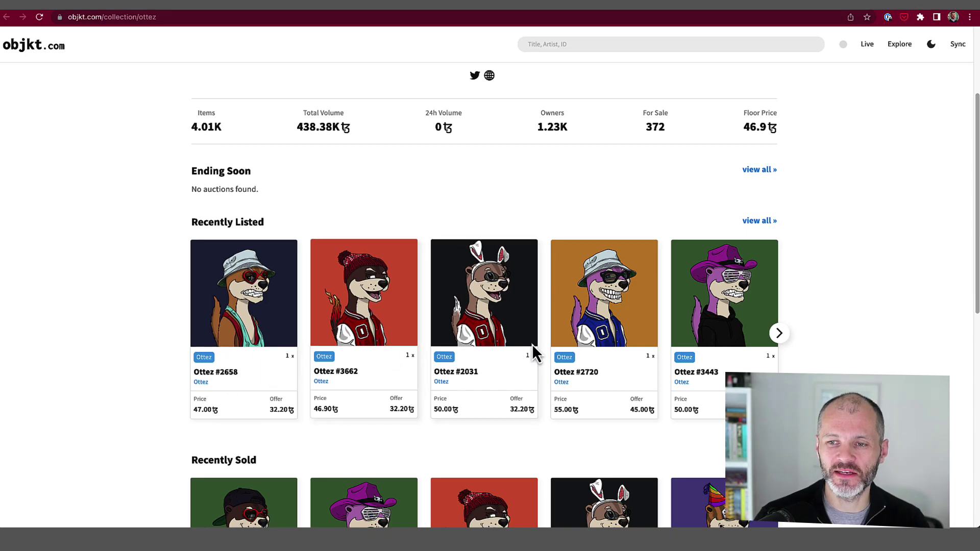
pyautogui.scroll(3, 459, 330)
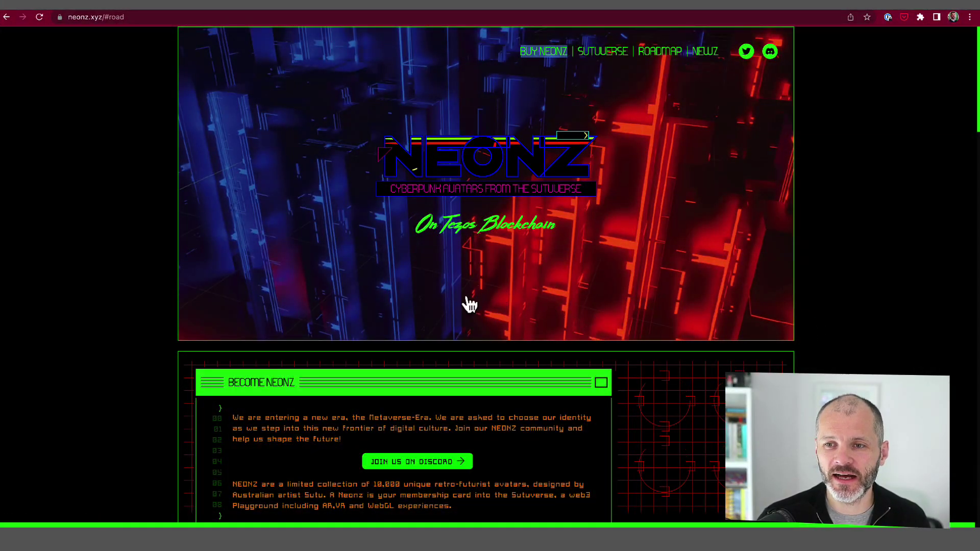
pyautogui.scroll(-4, 465, 299)
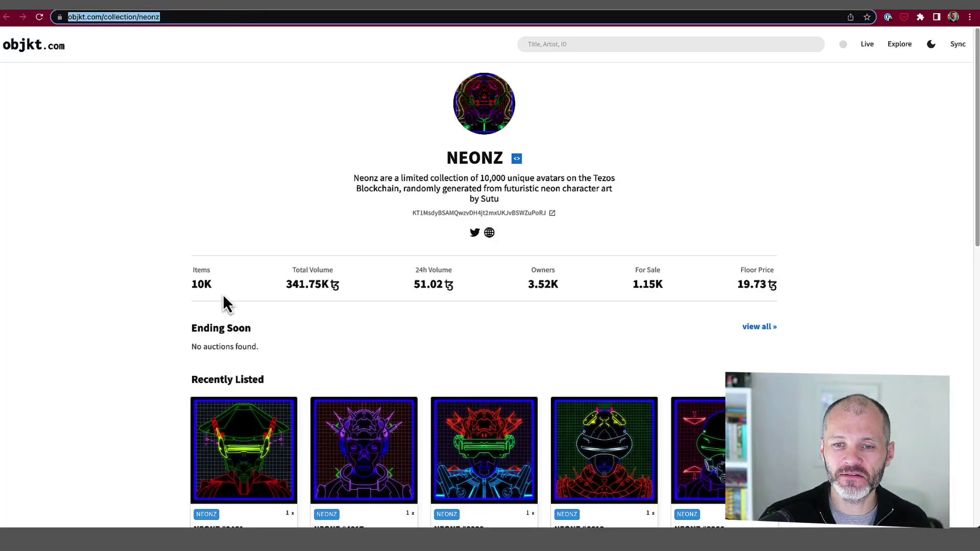
# Highlight and clear the NEONZ stats row, then highlight part of the collection description.
pyautogui.tripleClick(197, 286)
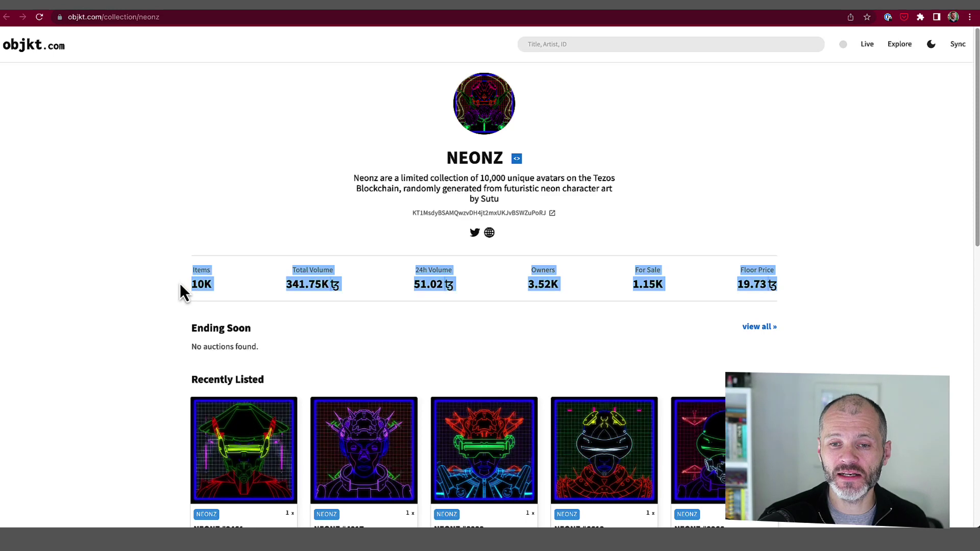
pyautogui.click(350, 310)
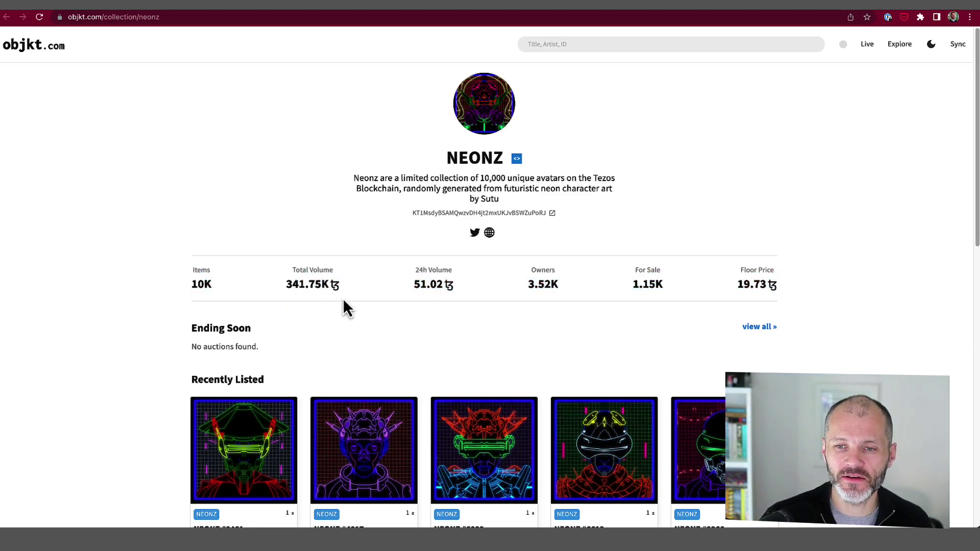
pyautogui.scroll(-1, 351, 360)
pyautogui.scroll(-1, 246, 429)
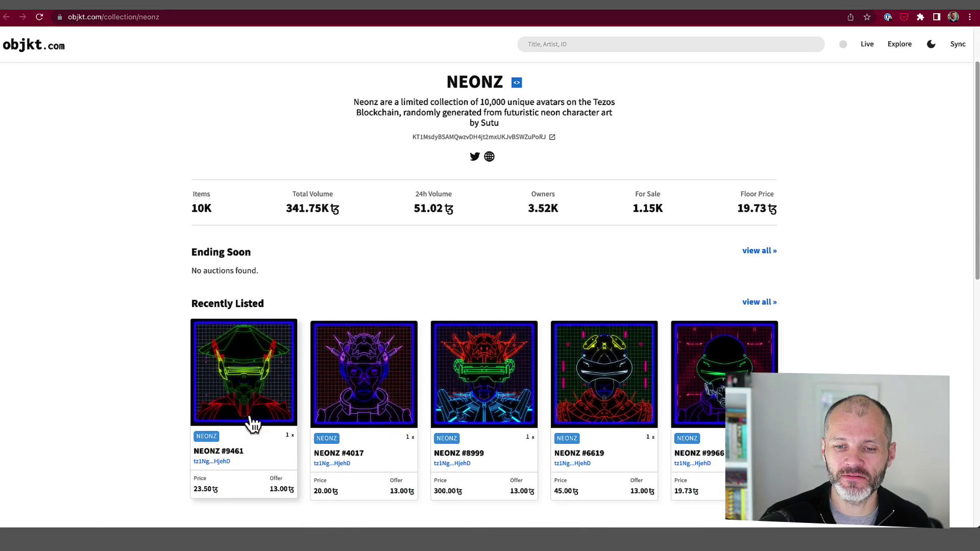
pyautogui.scroll(-1, 100, 383)
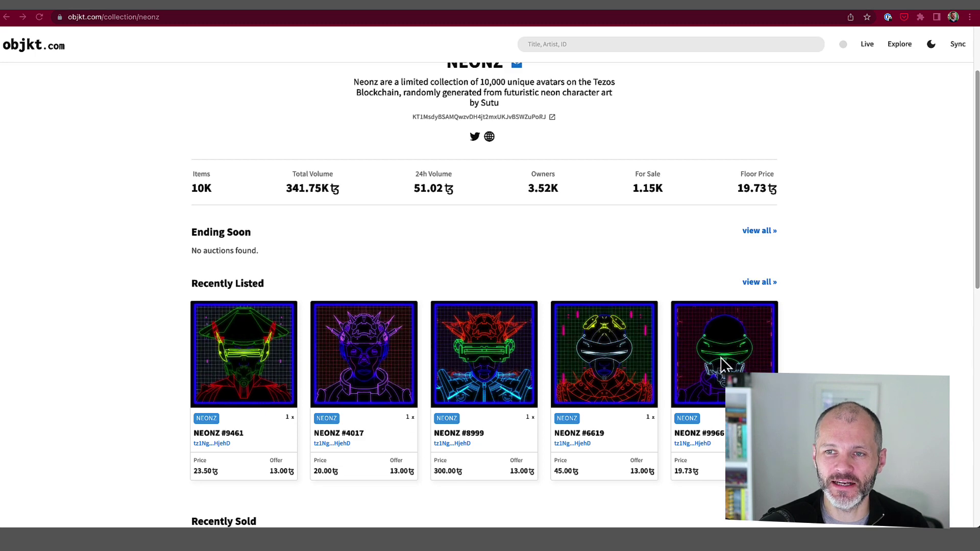
pyautogui.scroll(2, 572, 333)
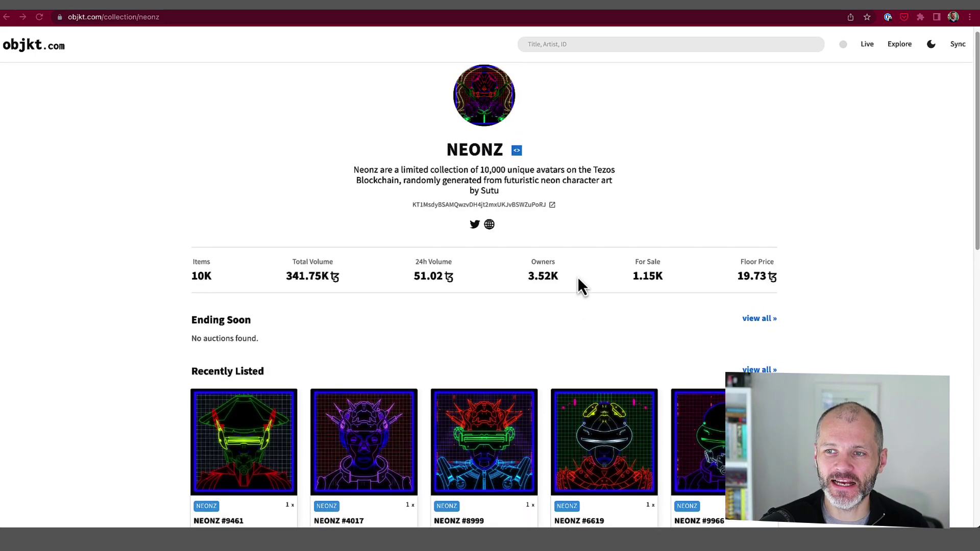
pyautogui.moveTo(503, 182); pyautogui.dragTo(612, 187)
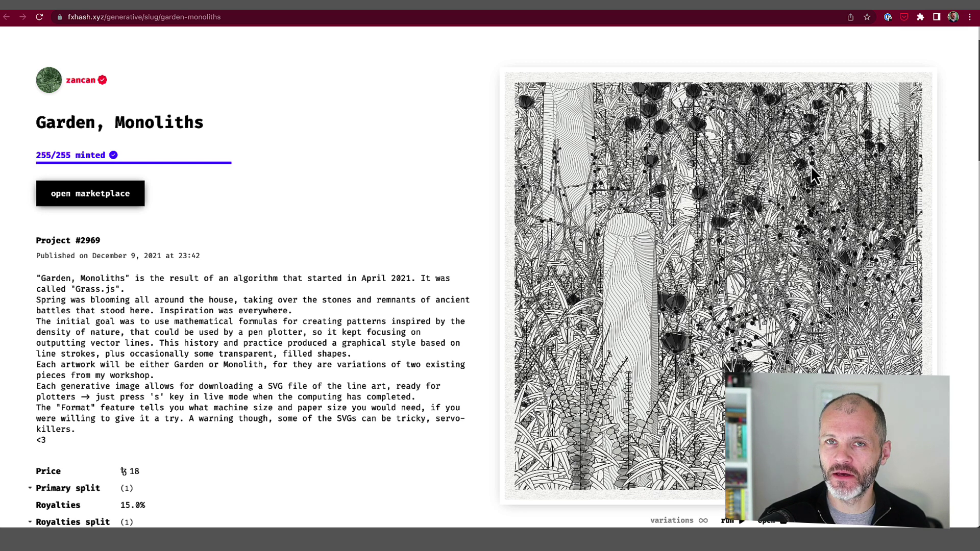
pyautogui.scroll(-2, 810, 256)
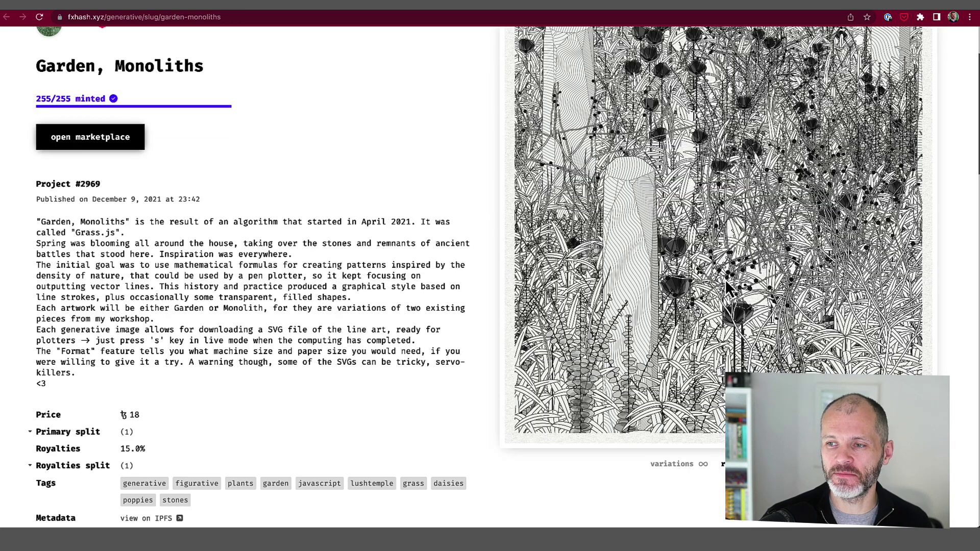
pyautogui.scroll(1, 746, 361)
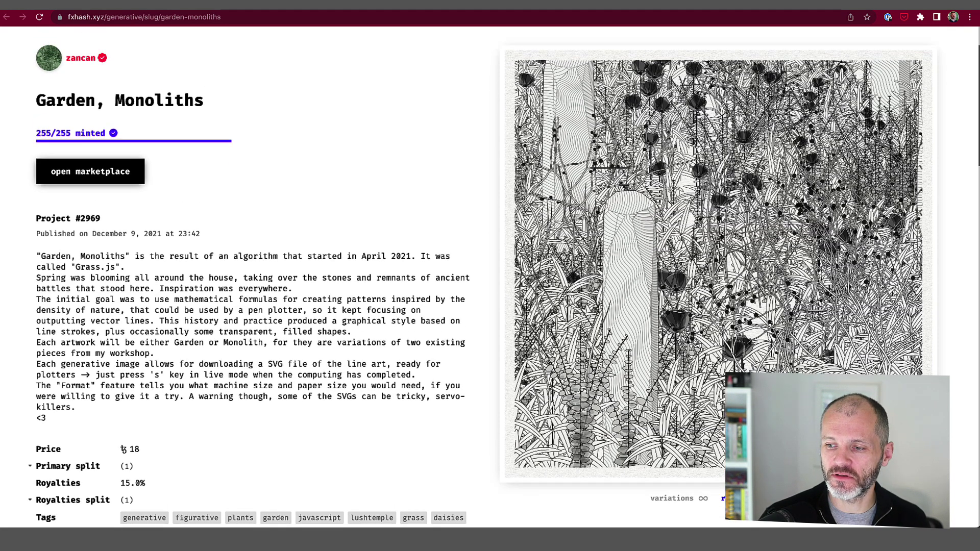
# Regenerate the Garden, Monoliths artwork live, then open its marketplace.
pyautogui.click(731, 498)
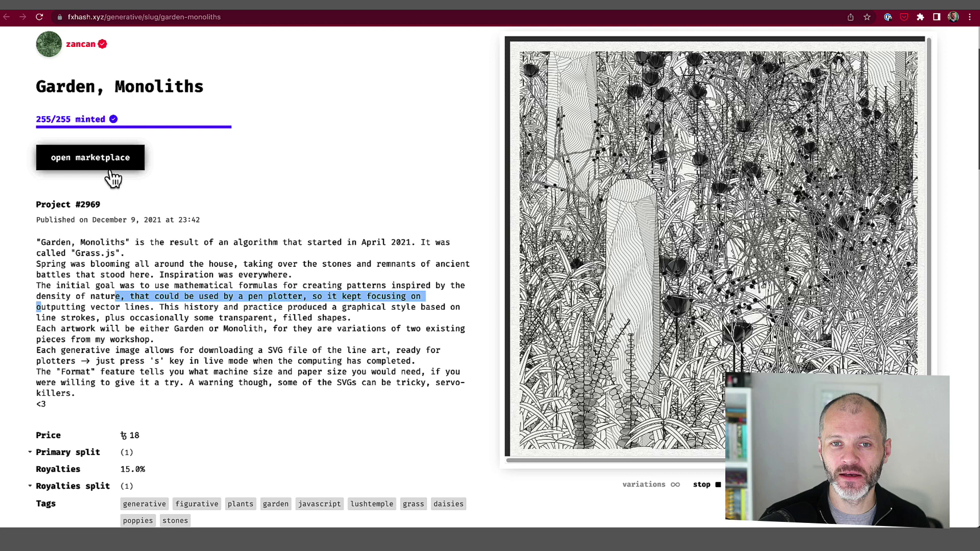
pyautogui.click(109, 172)
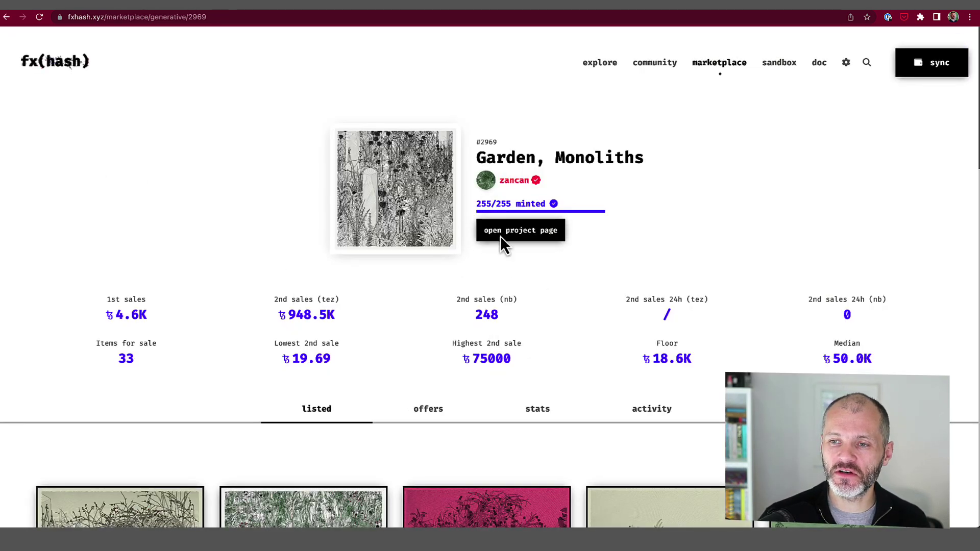
pyautogui.scroll(-1, 197, 333)
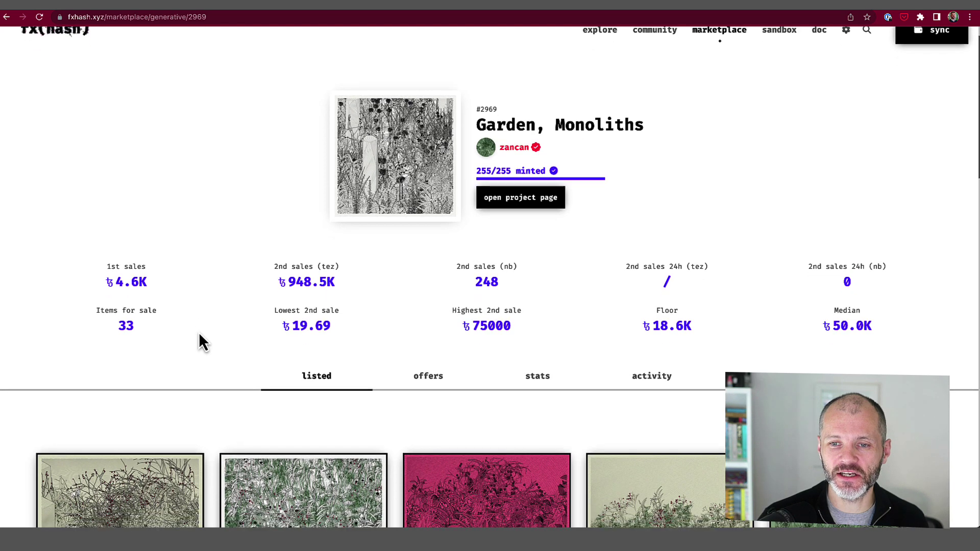
pyautogui.scroll(-1, 192, 335)
pyautogui.moveTo(147, 297); pyautogui.dragTo(99, 292)
pyautogui.scroll(-2, 152, 324)
pyautogui.scroll(-1, 168, 327)
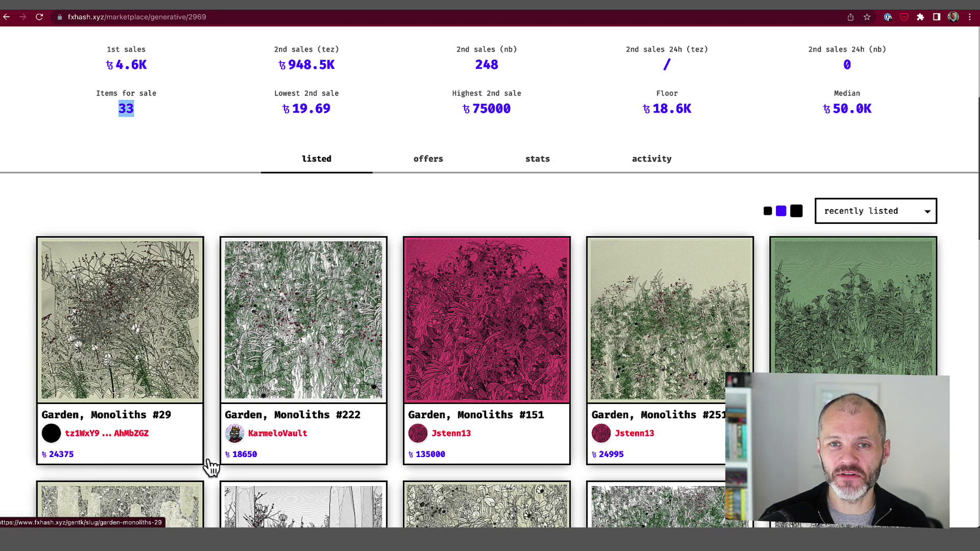
# Open the Garden, Monoliths #151 token, listed at 135,000 tez.
pyautogui.click(486, 359)
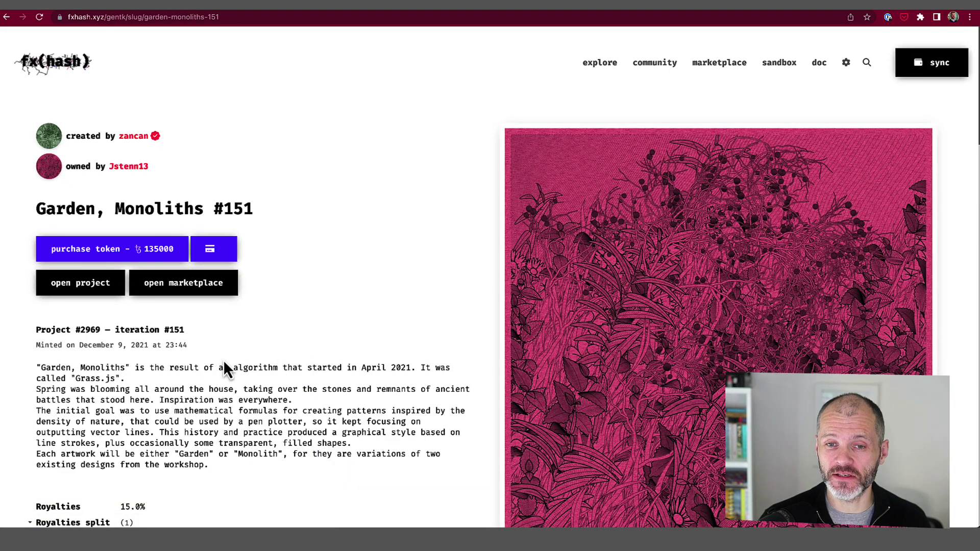
pyautogui.scroll(-2, 472, 374)
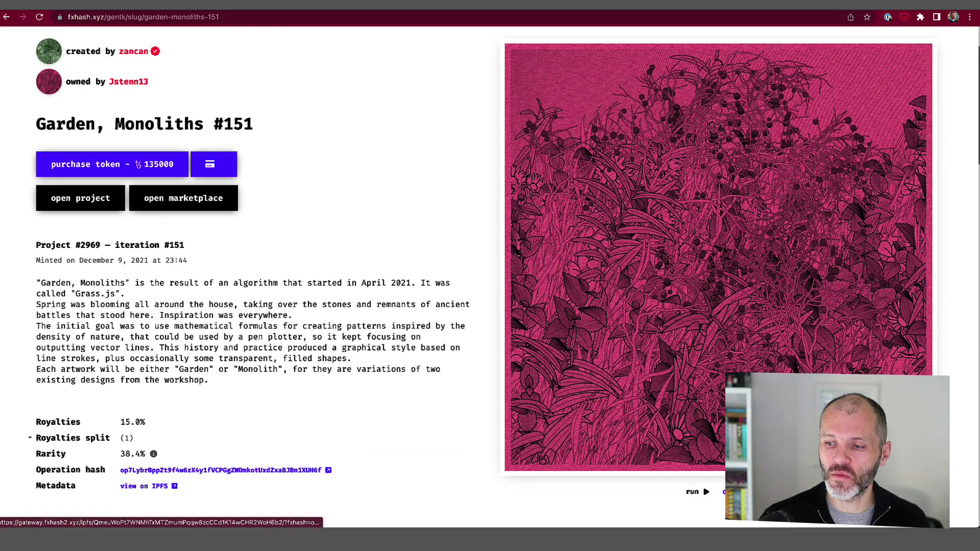
# View the #151 artwork full size on IPFS in its own tab, then close it.
pyautogui.click(692, 493)
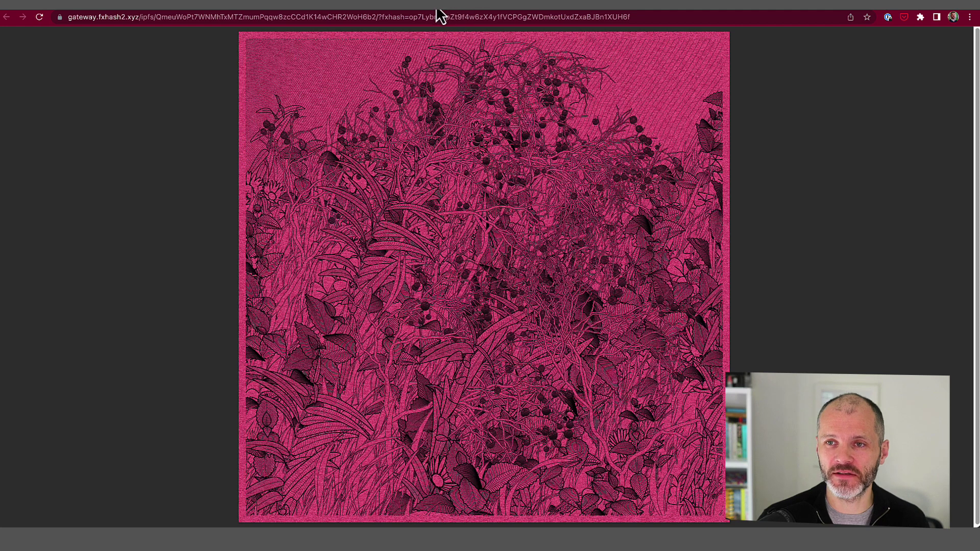
pyautogui.hotkey('ctrl', 'w')
# From zancan's profile, open A Bugged Forest, regenerate its artwork and open its marketplace.
pyautogui.click(130, 54)
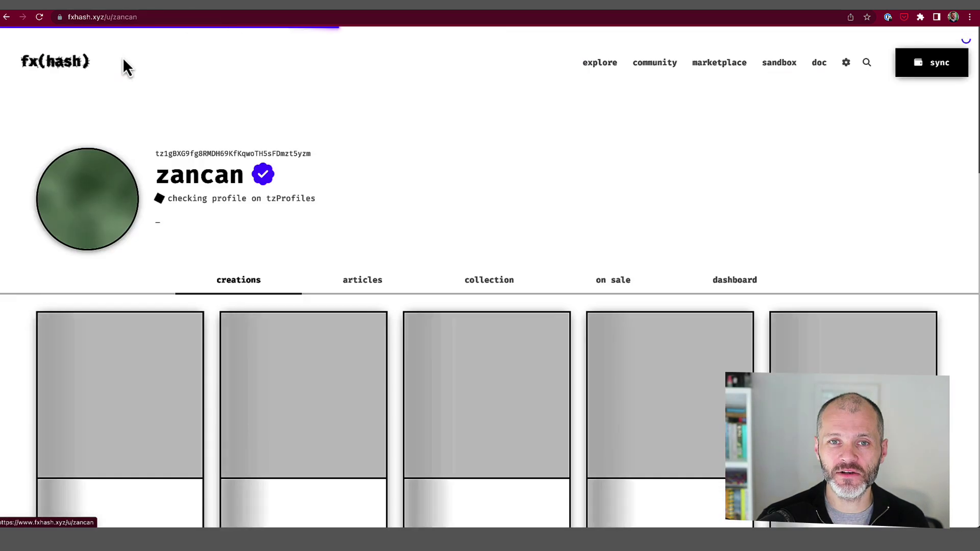
pyautogui.scroll(-2, 149, 300)
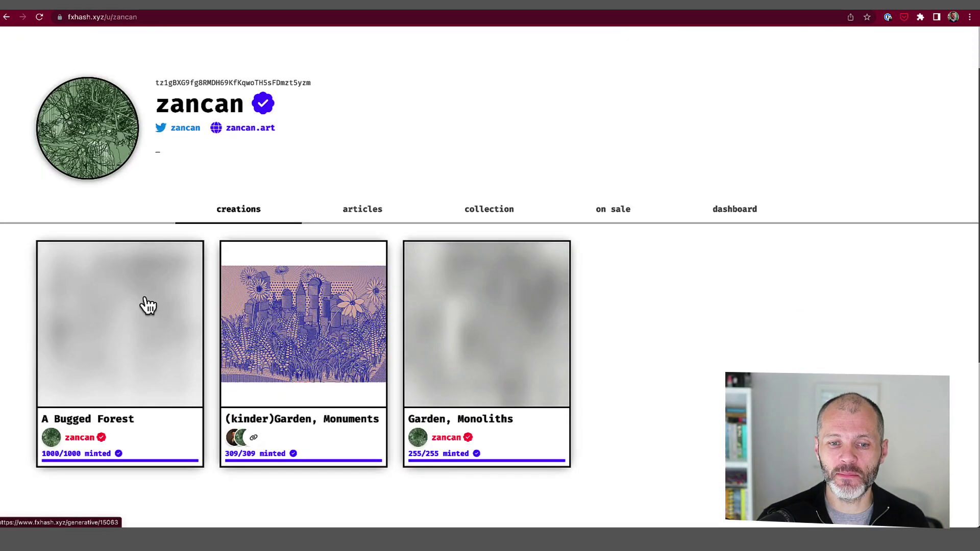
pyautogui.click(151, 367)
pyautogui.scroll(-1, 292, 361)
pyautogui.scroll(-2, 299, 357)
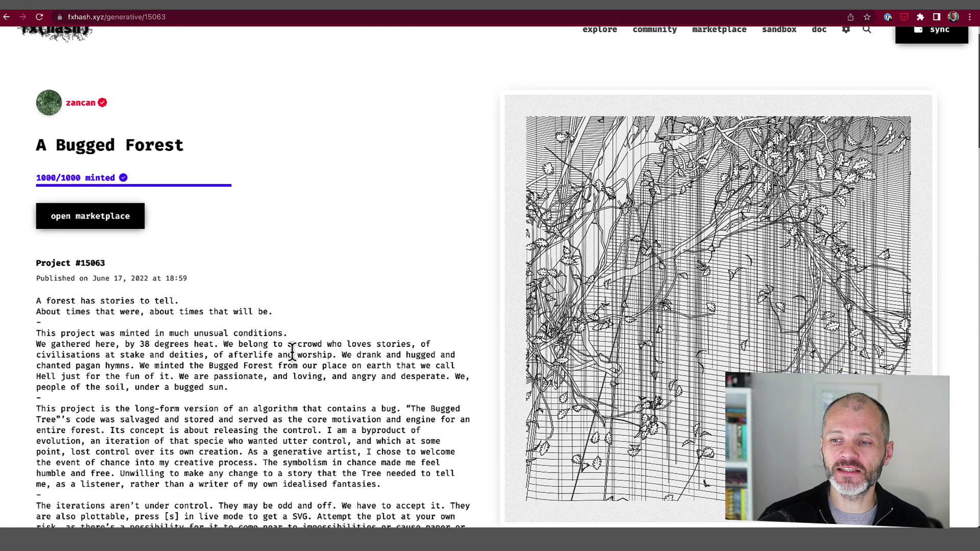
pyautogui.scroll(-1, 317, 356)
pyautogui.scroll(-2, 316, 356)
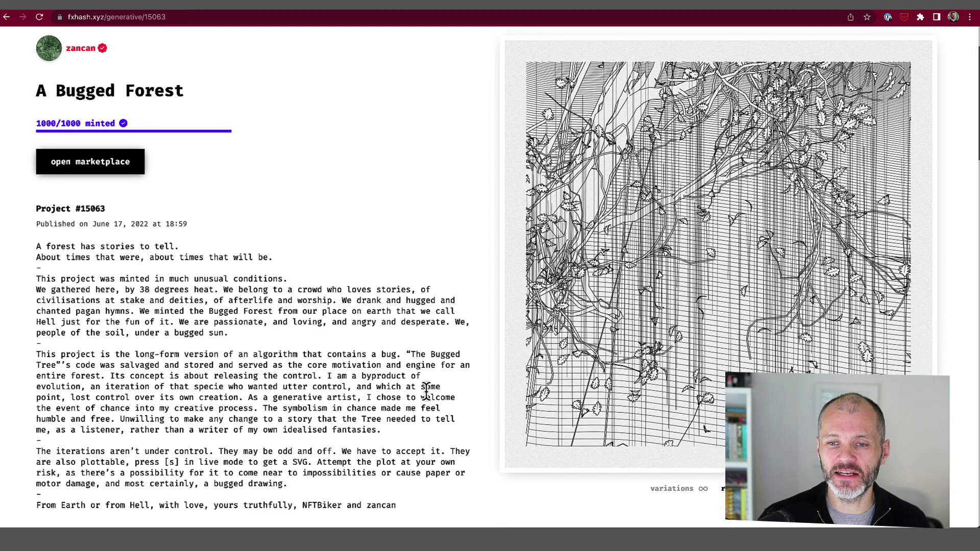
pyautogui.click(727, 488)
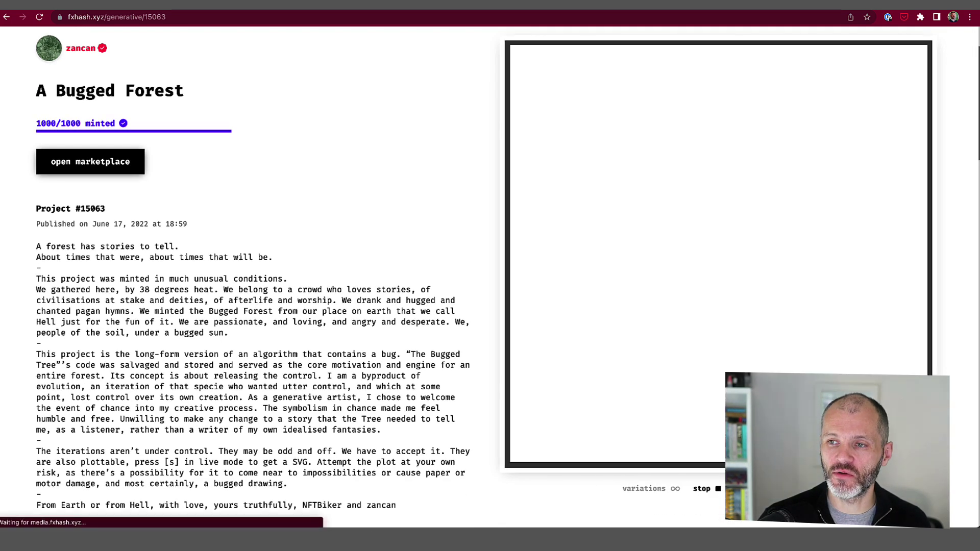
pyautogui.scroll(1, 842, 344)
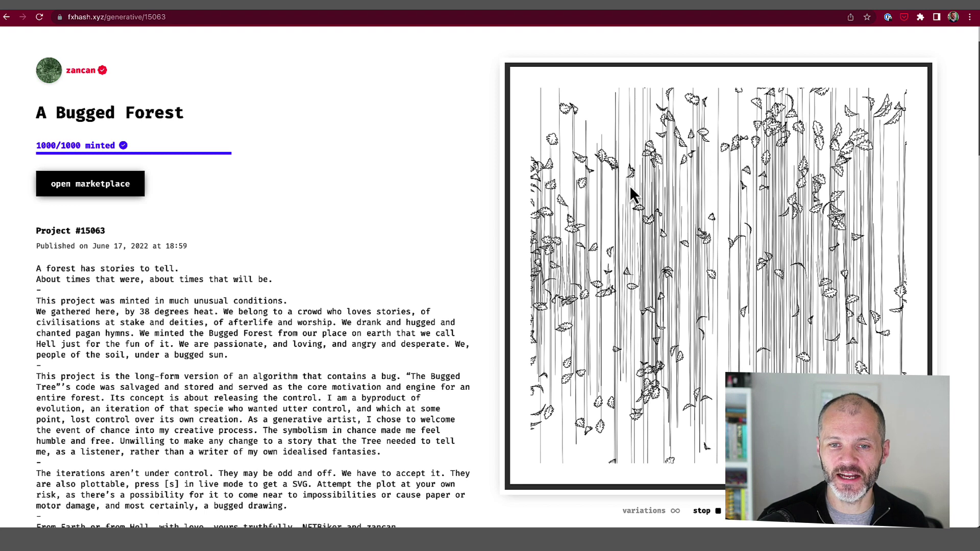
pyautogui.click(114, 189)
pyautogui.scroll(-1, 267, 255)
pyautogui.scroll(-2, 267, 256)
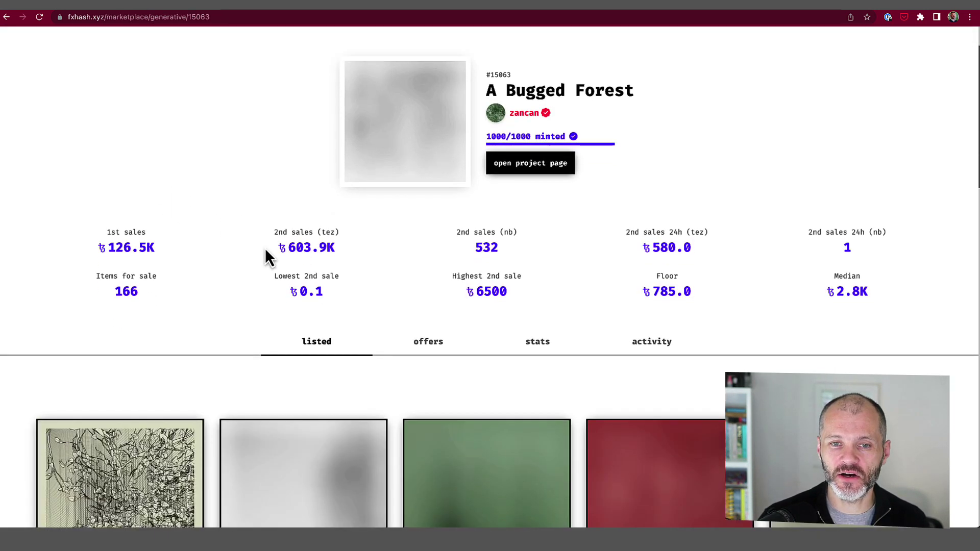
pyautogui.scroll(-3, 265, 253)
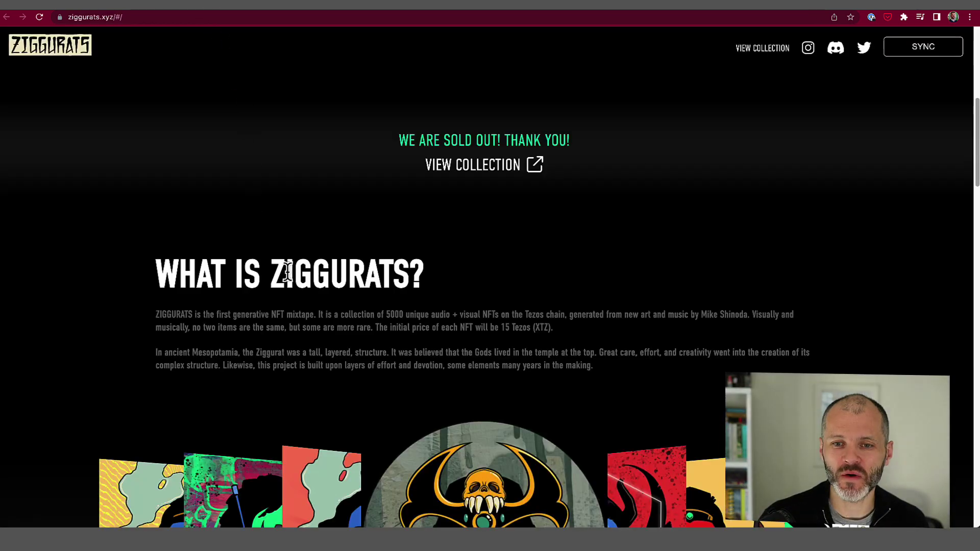
# Highlight and clear two phrases in the 'What is Ziggurats?' description.
pyautogui.moveTo(204, 315); pyautogui.dragTo(313, 314)
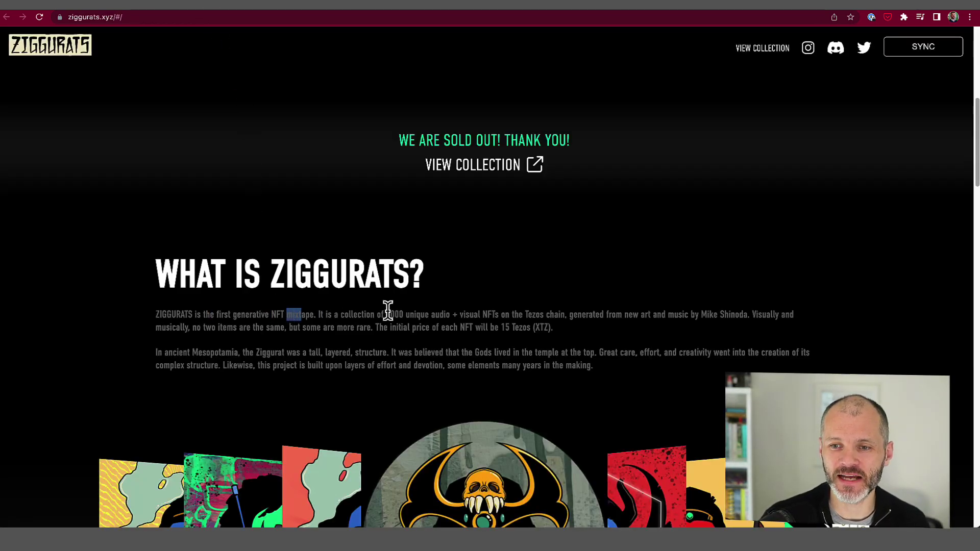
pyautogui.click(431, 312)
pyautogui.moveTo(459, 314); pyautogui.dragTo(526, 313)
pyautogui.click(527, 313)
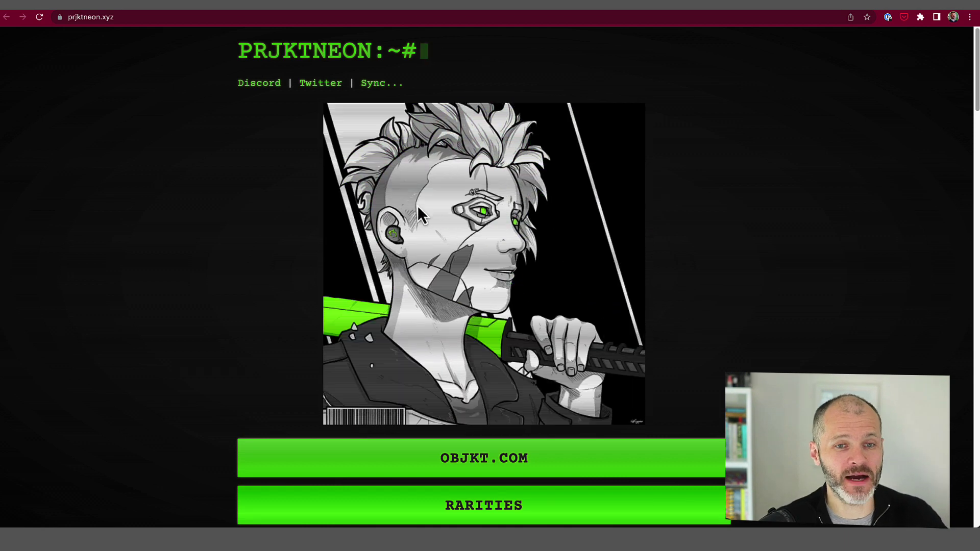
pyautogui.scroll(-2, 463, 322)
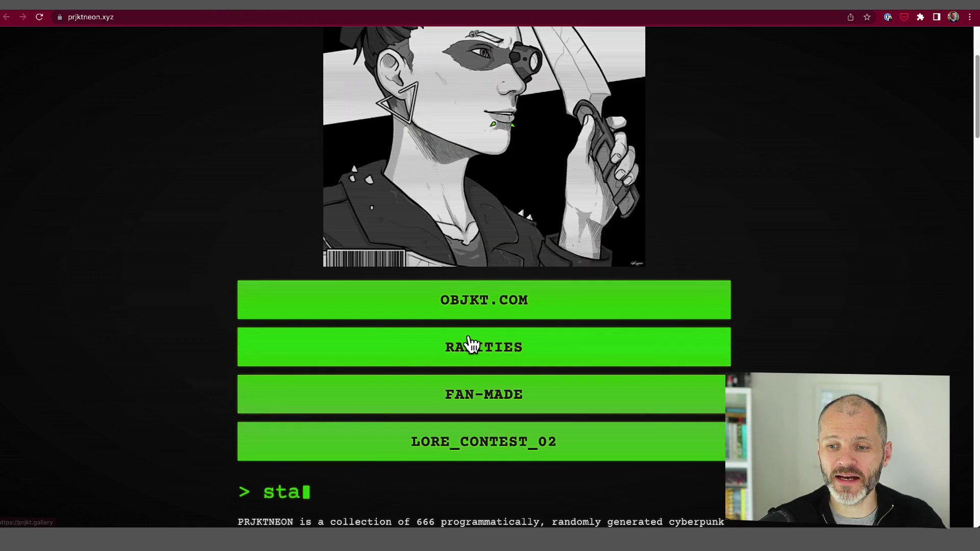
# Follow the OBJKT.COM link to the PRJKTNEON collection with 666 items and a 75 floor.
pyautogui.click(383, 302)
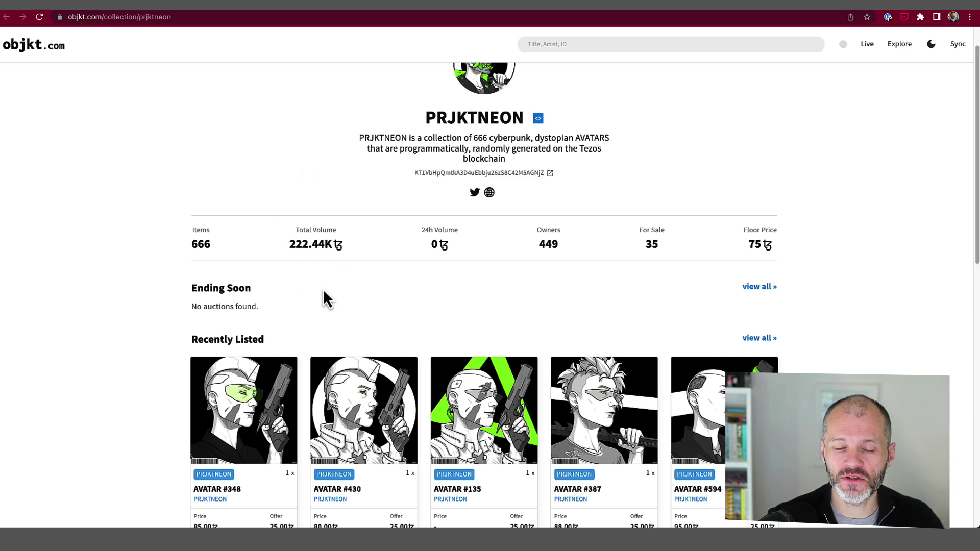
pyautogui.scroll(-2, 329, 301)
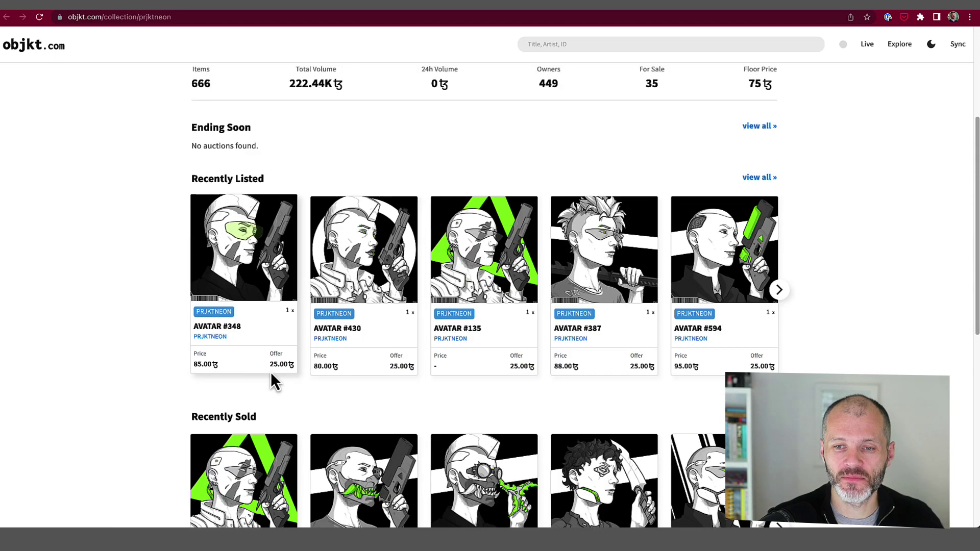
pyautogui.scroll(-1, 276, 378)
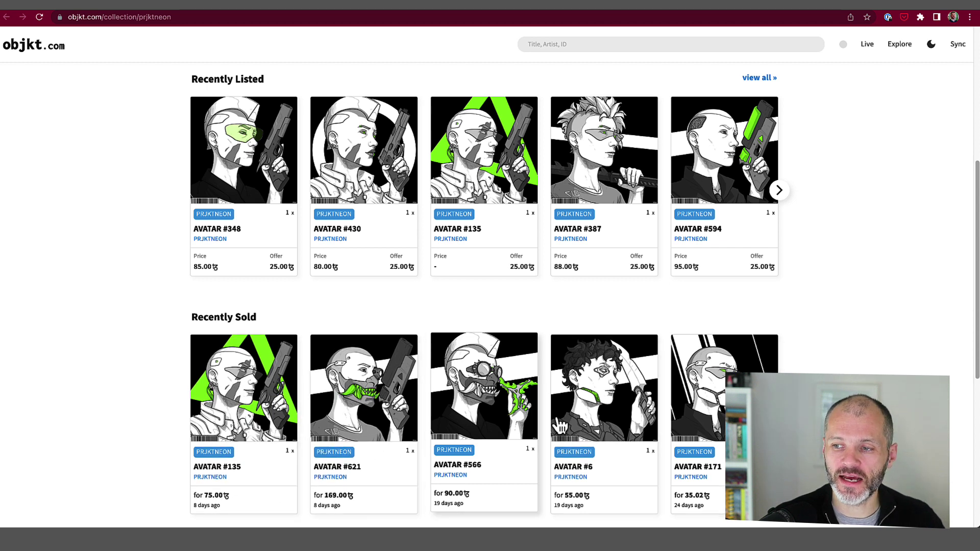
pyautogui.scroll(-1, 307, 383)
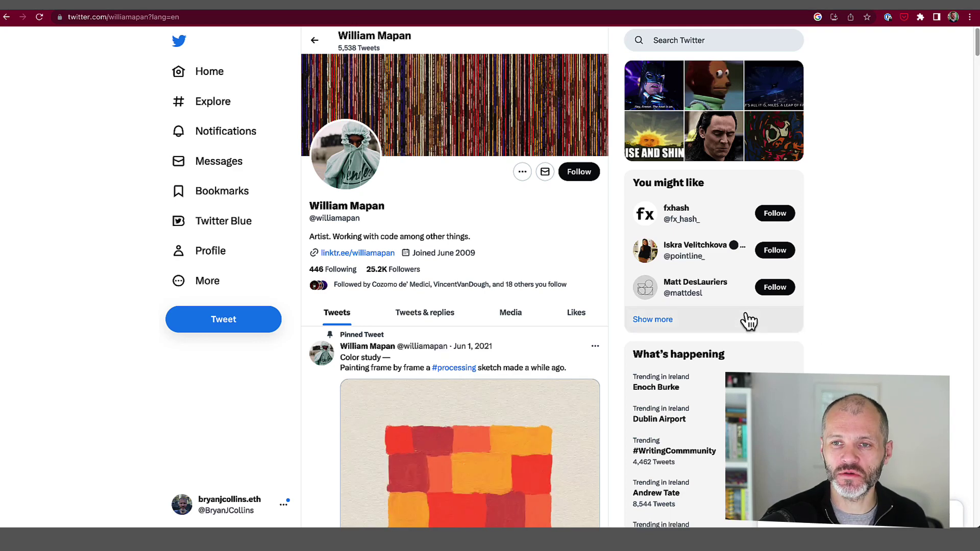
pyautogui.scroll(-1, 749, 322)
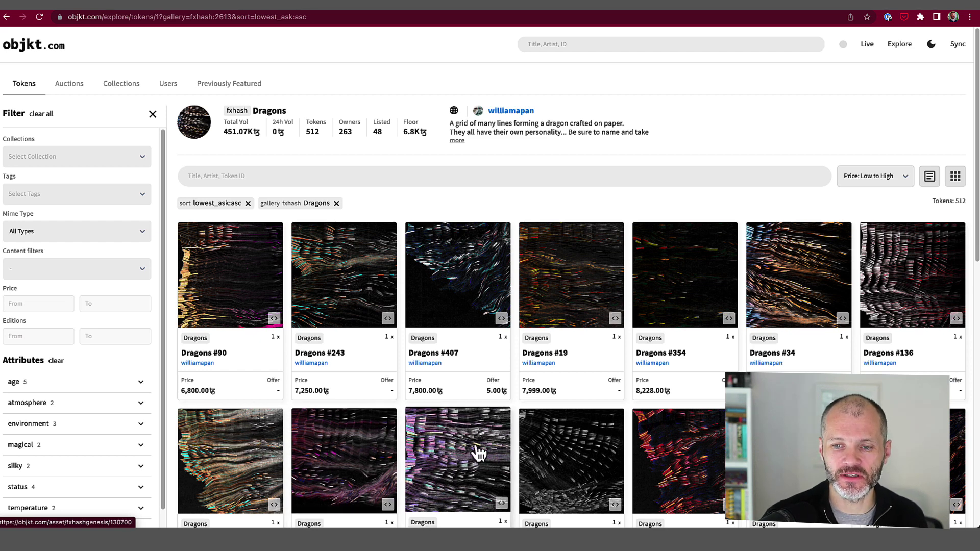
# Open Dragons #469 (9,639 tez), highlight its description, then switch to the Anticyclone tab.
pyautogui.click(255, 430)
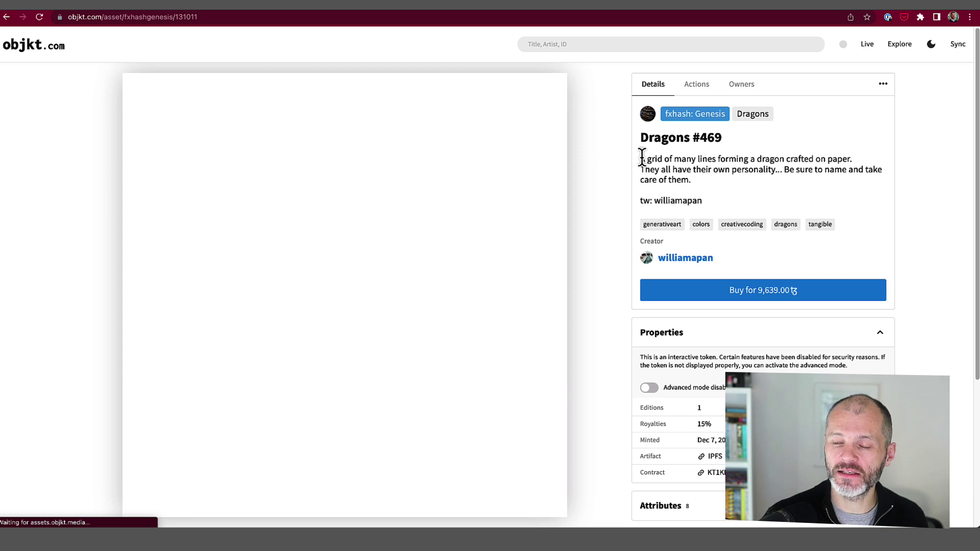
pyautogui.moveTo(646, 159); pyautogui.dragTo(778, 158)
pyautogui.moveTo(865, 158); pyautogui.dragTo(799, 159)
pyautogui.moveTo(655, 170); pyautogui.dragTo(750, 182)
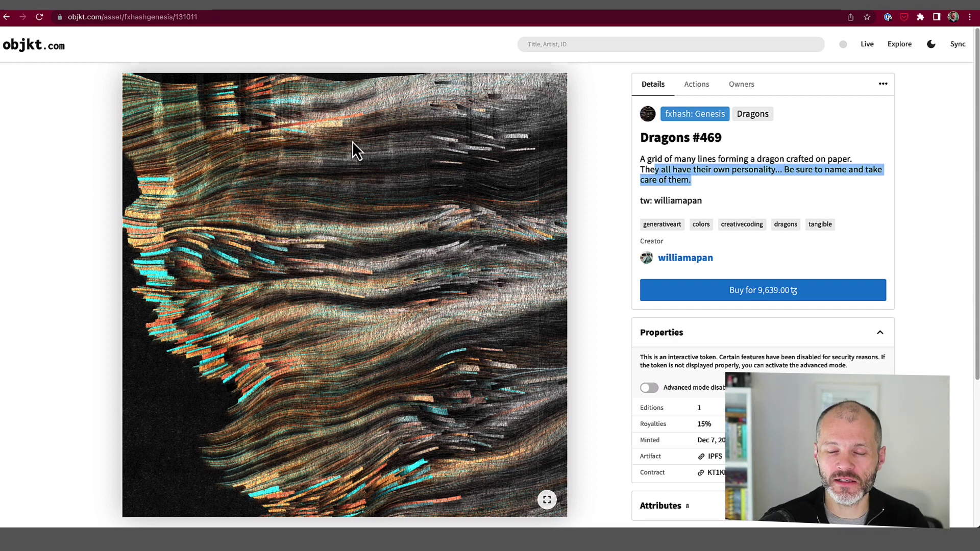
pyautogui.hotkey('ctrl', 'Tab')
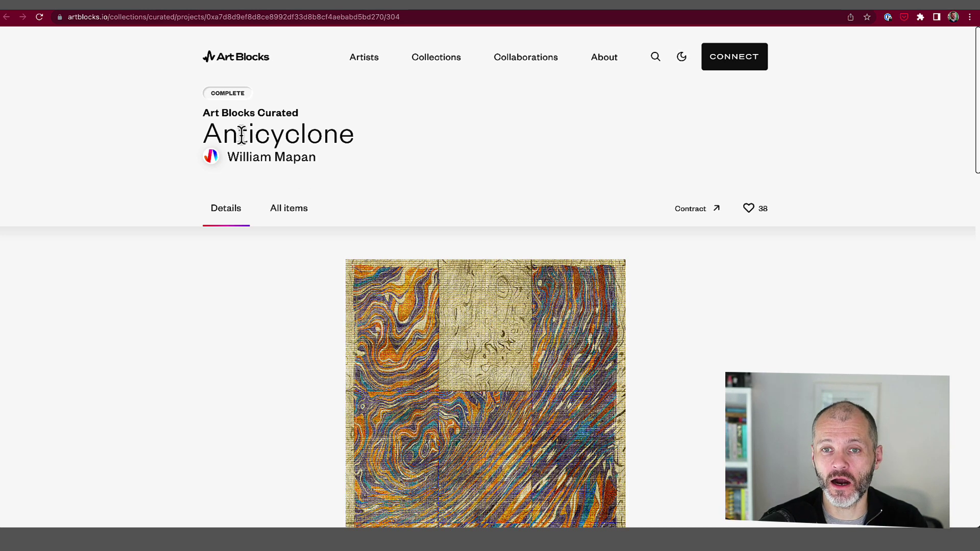
pyautogui.scroll(-2, 322, 156)
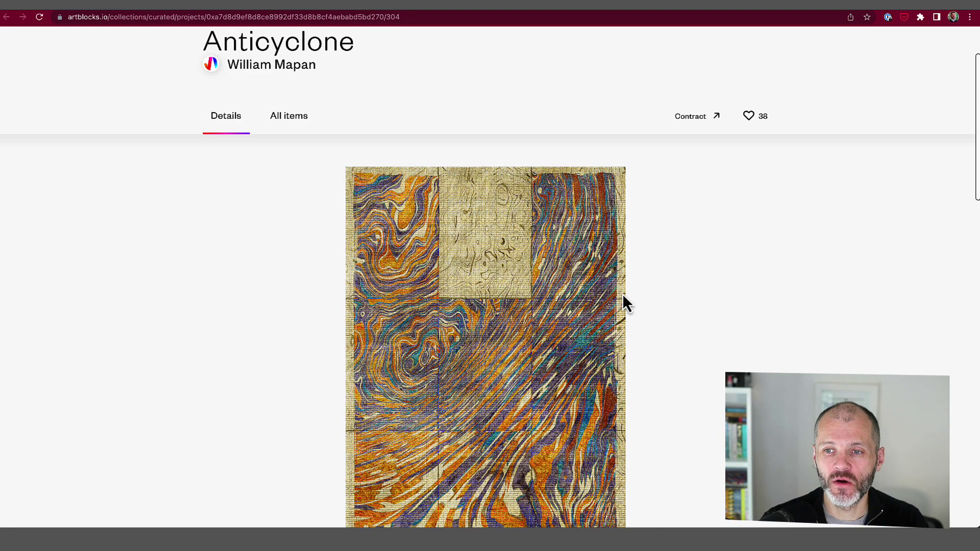
pyautogui.scroll(-2, 623, 303)
pyautogui.scroll(3, 487, 264)
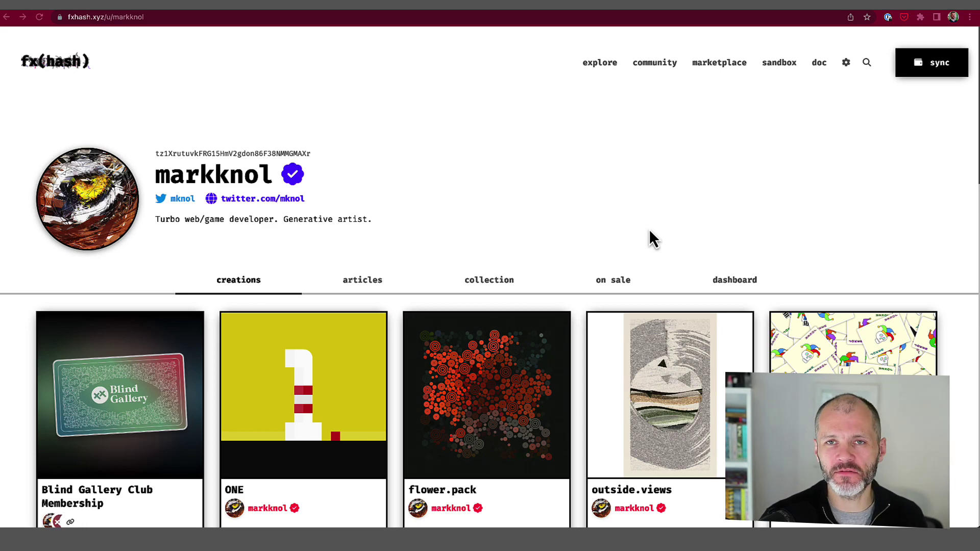
pyautogui.scroll(-1, 649, 238)
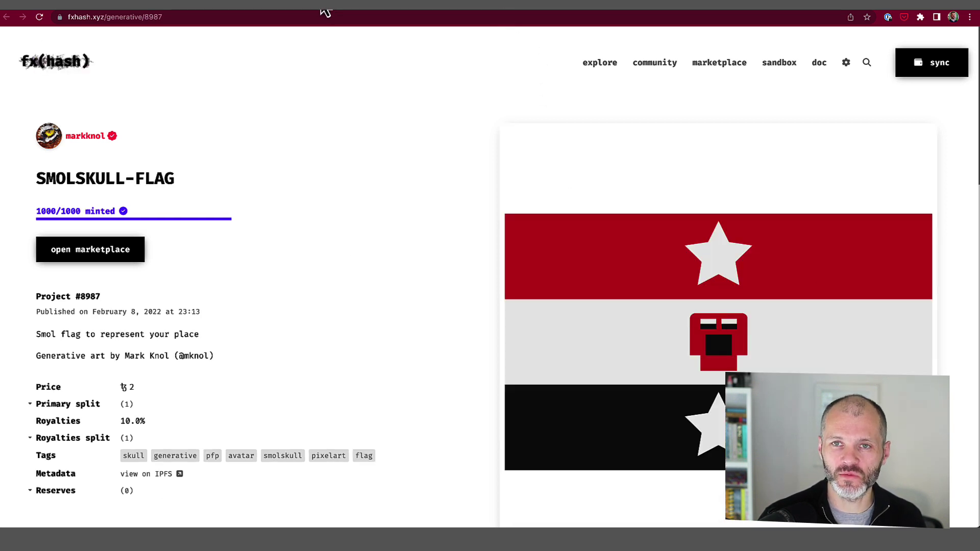
pyautogui.scroll(-1, 290, 394)
pyautogui.scroll(-2, 300, 396)
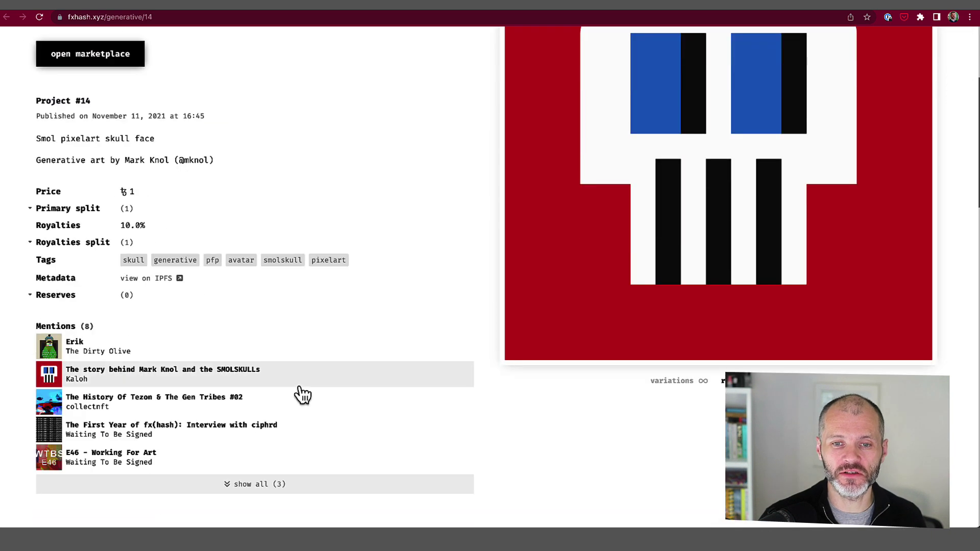
pyautogui.scroll(2, 300, 394)
pyautogui.scroll(1, 378, 399)
# Open the SMOLSKULL marketplace on fx(hash) to show its sales stats.
pyautogui.click(107, 252)
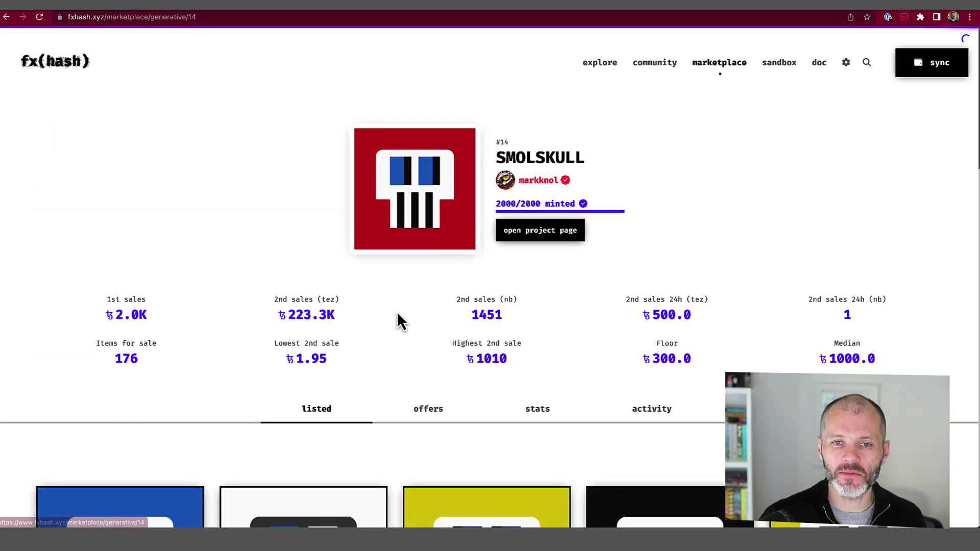
pyautogui.scroll(-2, 459, 382)
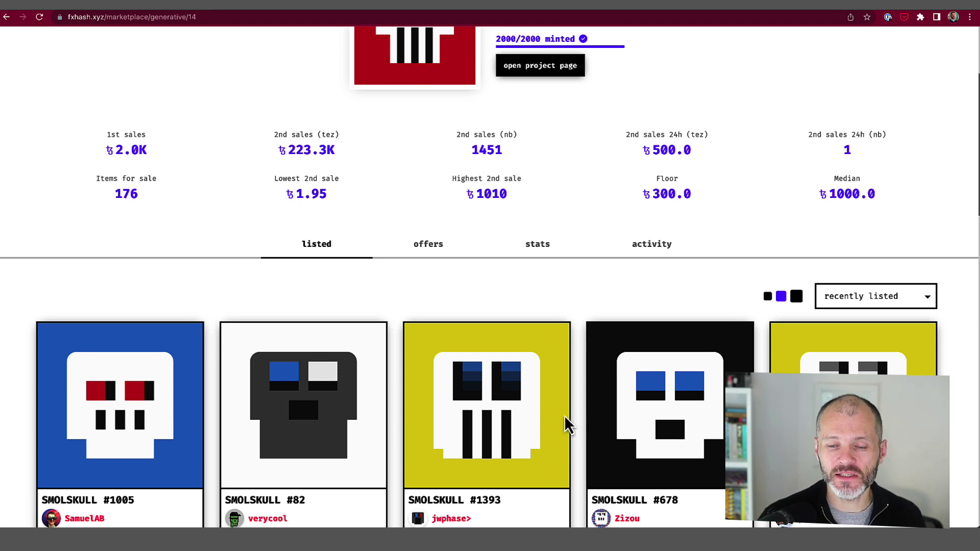
pyautogui.scroll(-1, 580, 400)
pyautogui.scroll(-2, 212, 405)
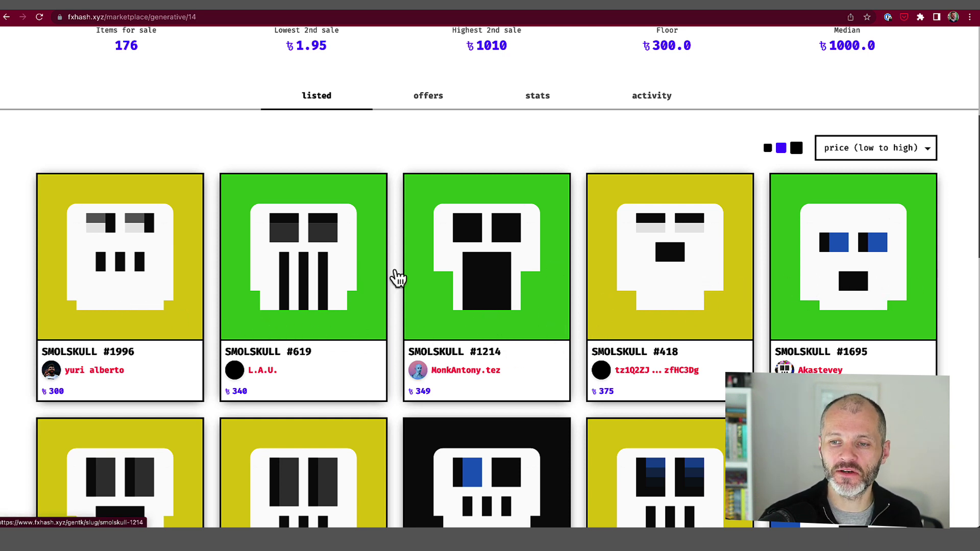
# Show the SMOLSKULL-FLAG marketplace with listings sorted by price, low to high.
pyautogui.hotkey('ctrl', 'Tab')
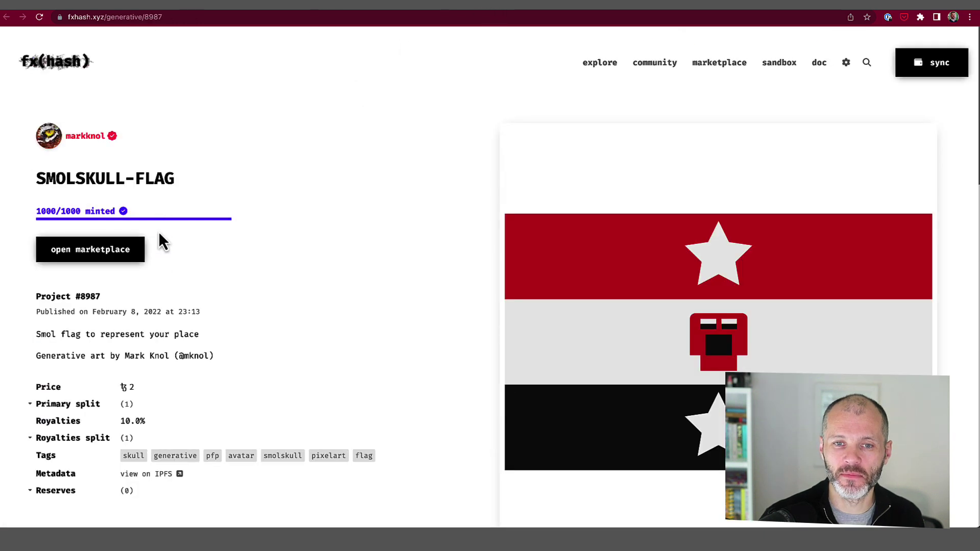
pyautogui.click(138, 251)
pyautogui.scroll(-3, 288, 345)
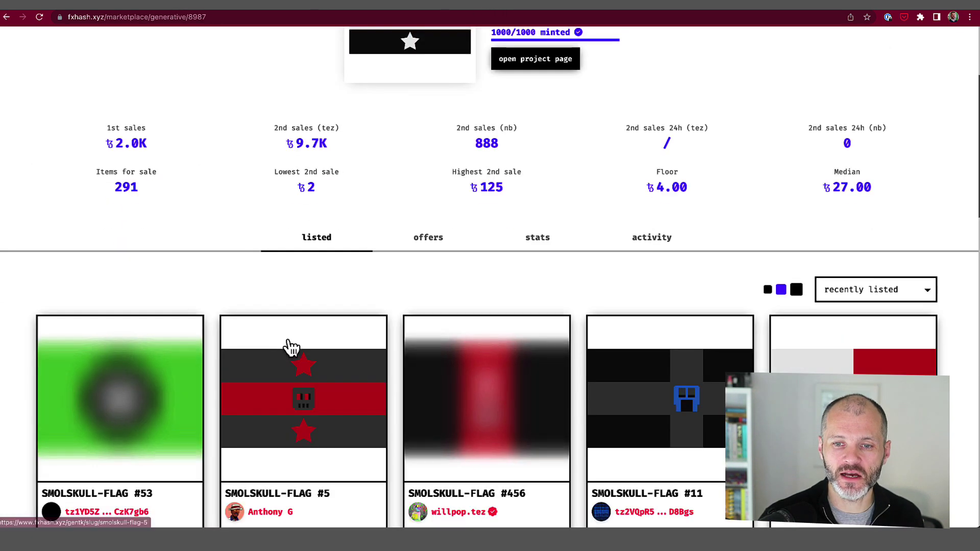
pyautogui.click(872, 291)
pyautogui.click(880, 349)
pyautogui.scroll(-2, 472, 329)
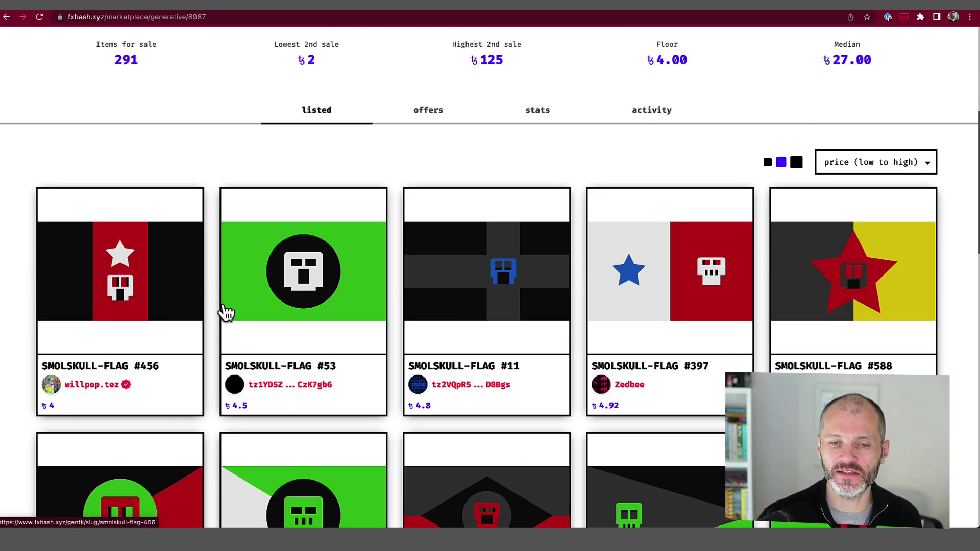
# Show the 3D-SMOLSKULL marketplace with listings sorted by price, low to high.
pyautogui.click(225, 6)
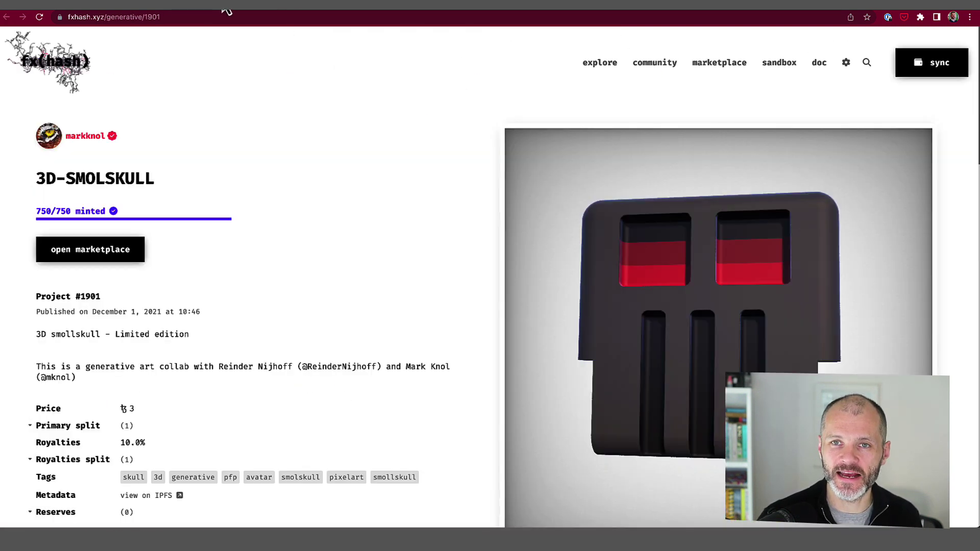
pyautogui.click(123, 243)
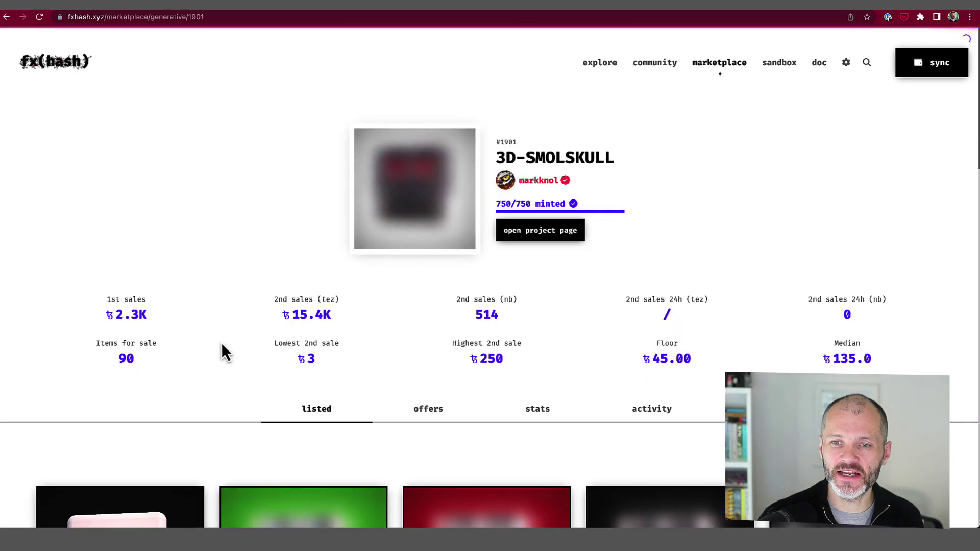
pyautogui.scroll(-3, 221, 350)
pyautogui.click(875, 288)
pyautogui.click(875, 349)
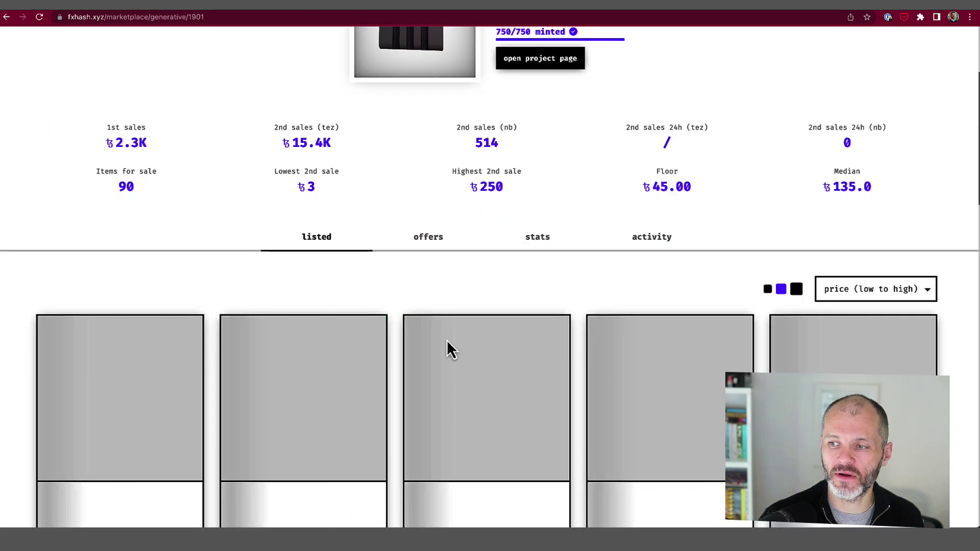
pyautogui.scroll(-3, 175, 385)
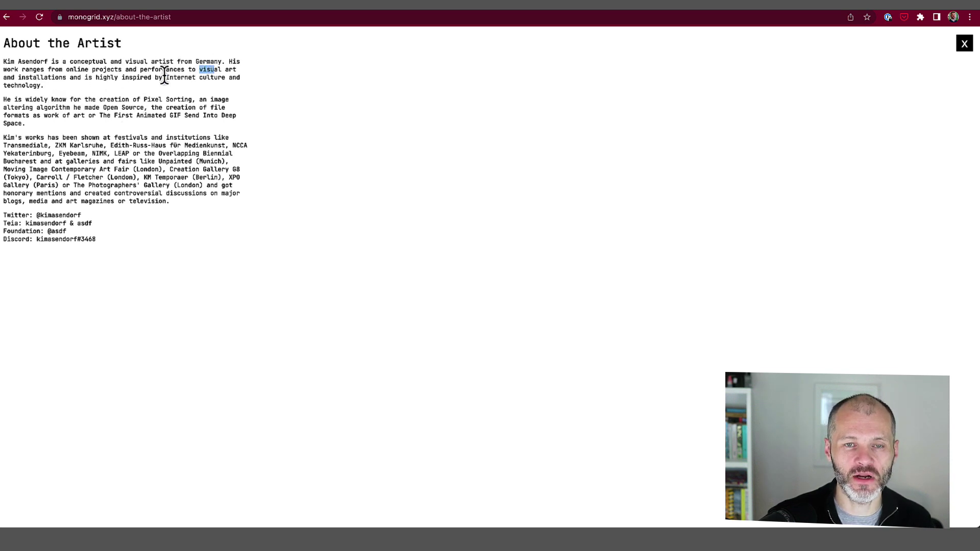
# Highlight lines of monogrid's About the Artist biography, then go to the monogrid objkt.com profile.
pyautogui.moveTo(29, 77)
pyautogui.mouseDown()
pyautogui.moveTo(131, 92)
pyautogui.moveTo(175, 115)
pyautogui.mouseUp()
pyautogui.moveTo(114, 77); pyautogui.dragTo(194, 90)
pyautogui.click(358, 12)
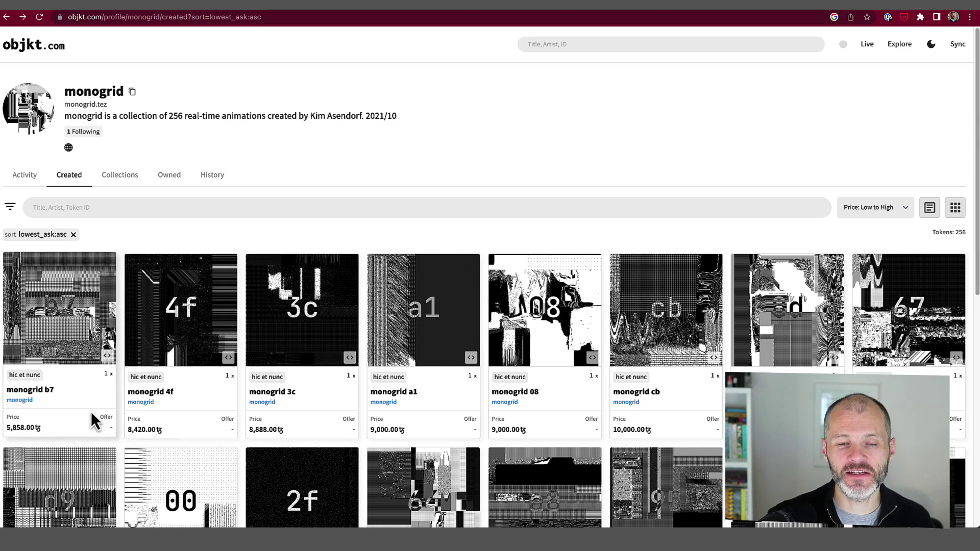
# Open the monogrid b7 token page from the Created grid on objkt.com.
pyautogui.click(87, 338)
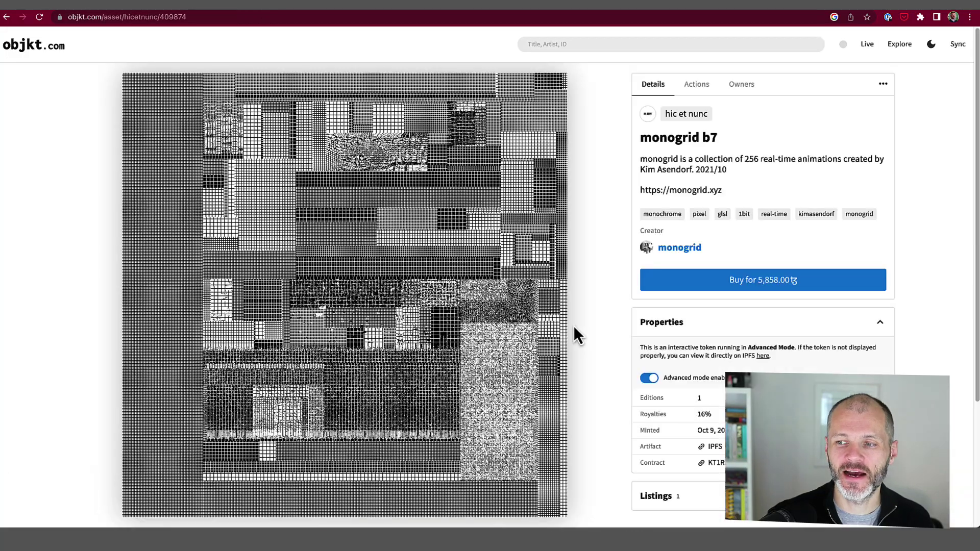